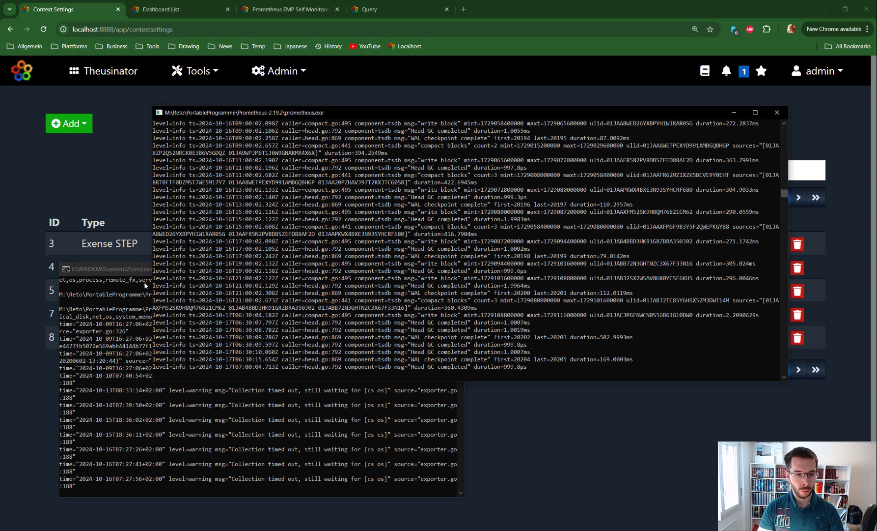
- Minimize the exporter and Prometheus console windows to uncover the context settings list
left_click(129, 270)
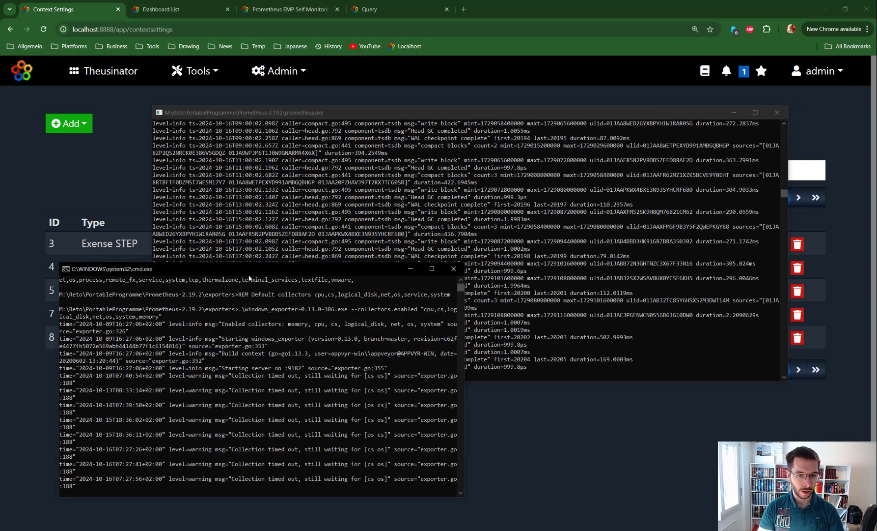
left_click(411, 271)
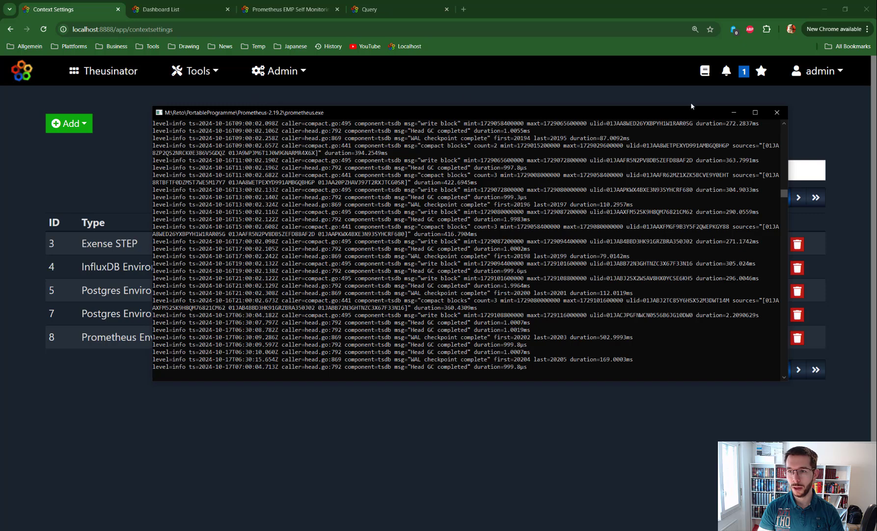
left_click(734, 113)
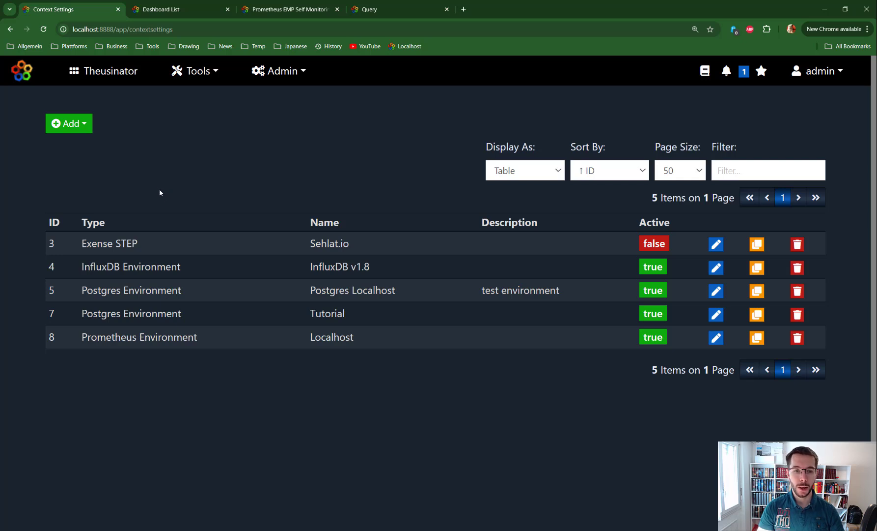
- Check which environment types can be added and review the host, port and HTTPS settings of the Localhost Prometheus environment
left_click(81, 126)
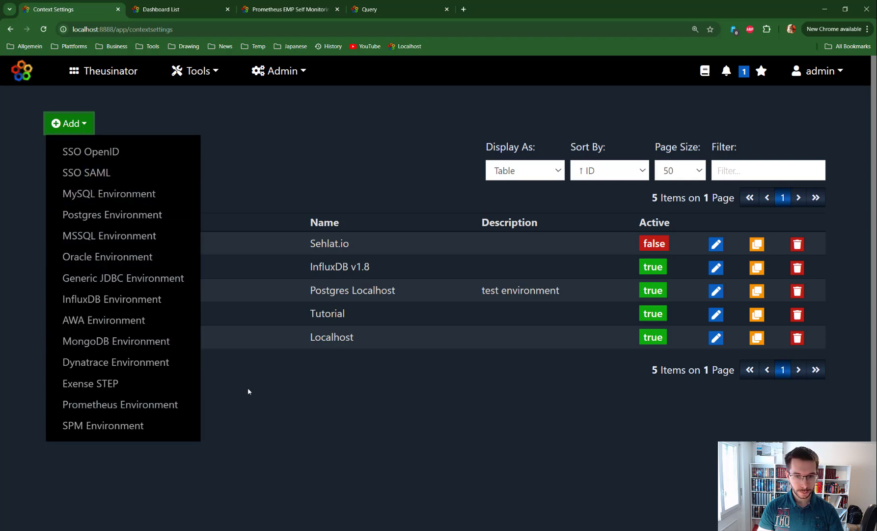
left_click(264, 397)
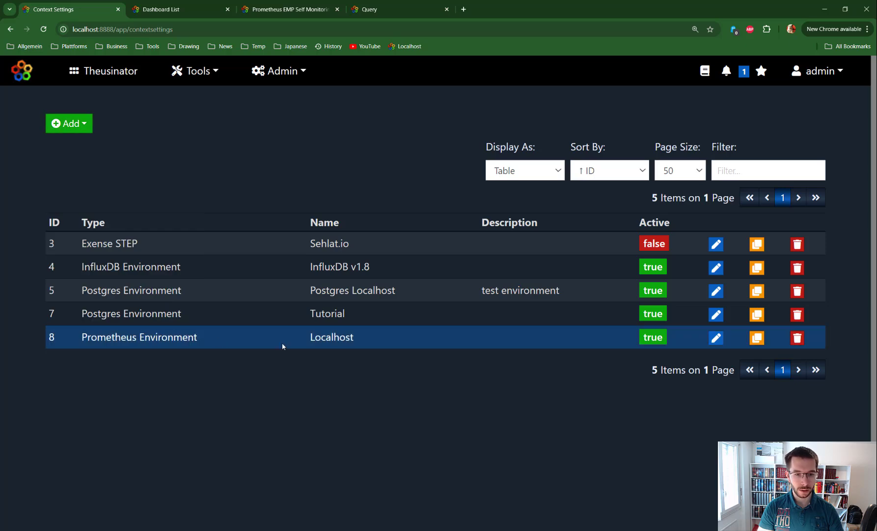
left_click(716, 338)
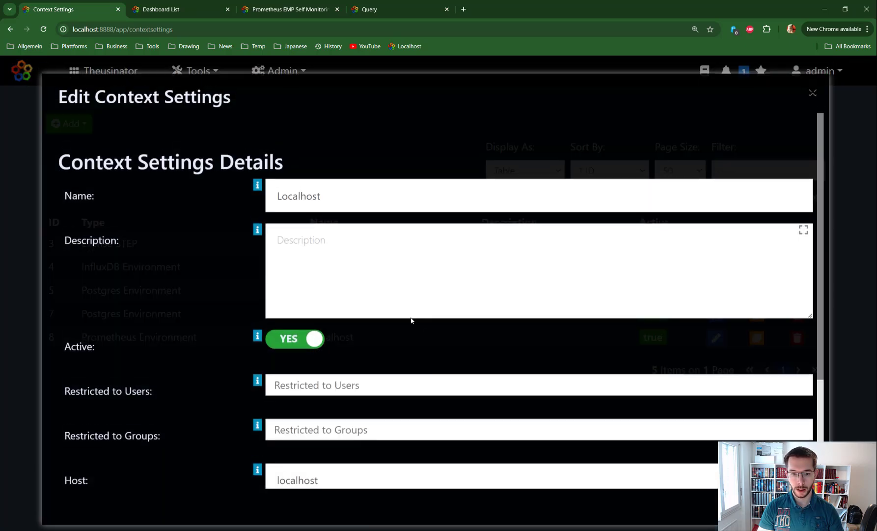
scroll(384, 276, "down", 3)
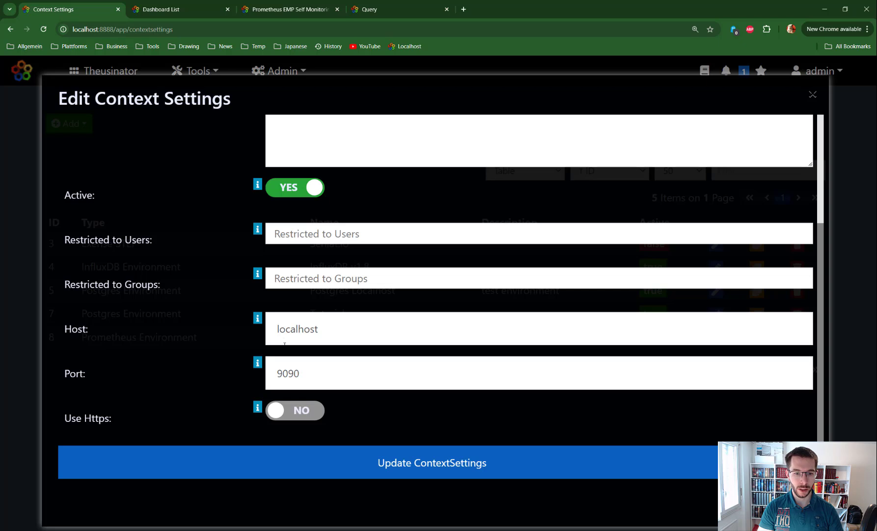
double_click(331, 331)
key("Tab")
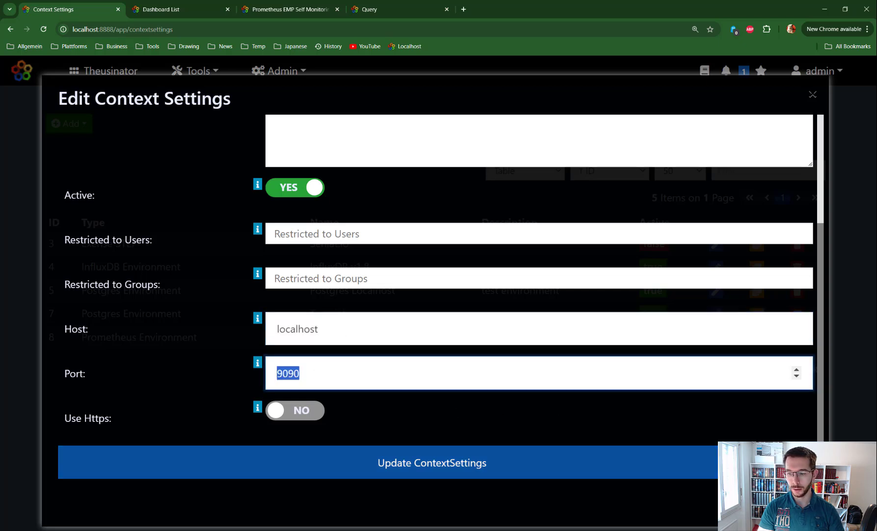
left_click(842, 467)
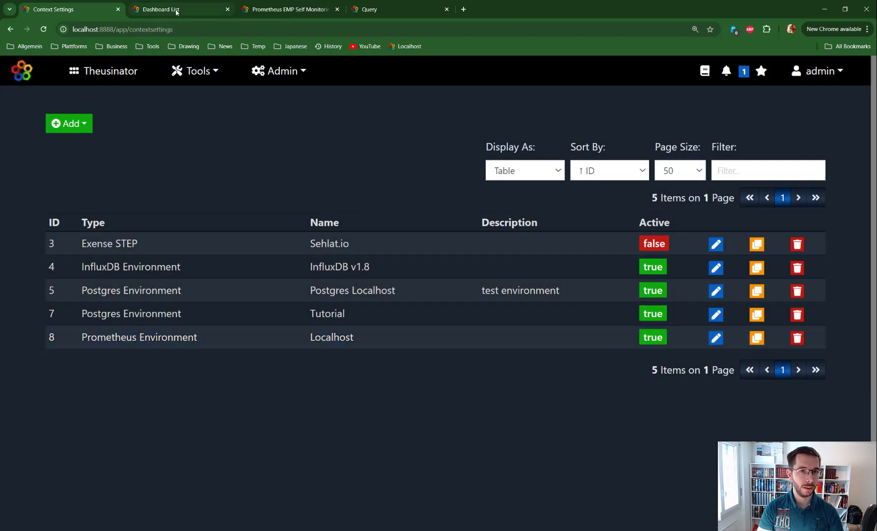
- Examine the charts of the Prometheus EMP Self Monitoring dashboard, from thread counts and memory pools down to job executions
mouse_move(285, 12)
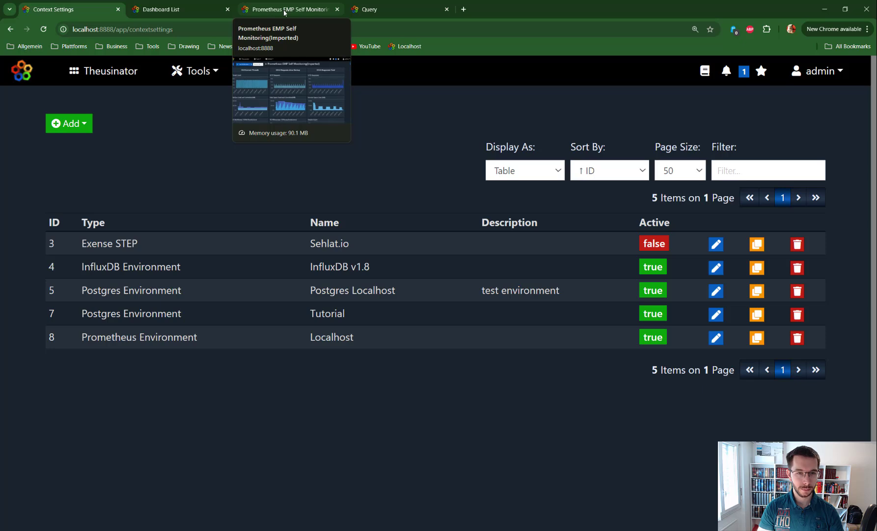
left_click(285, 10)
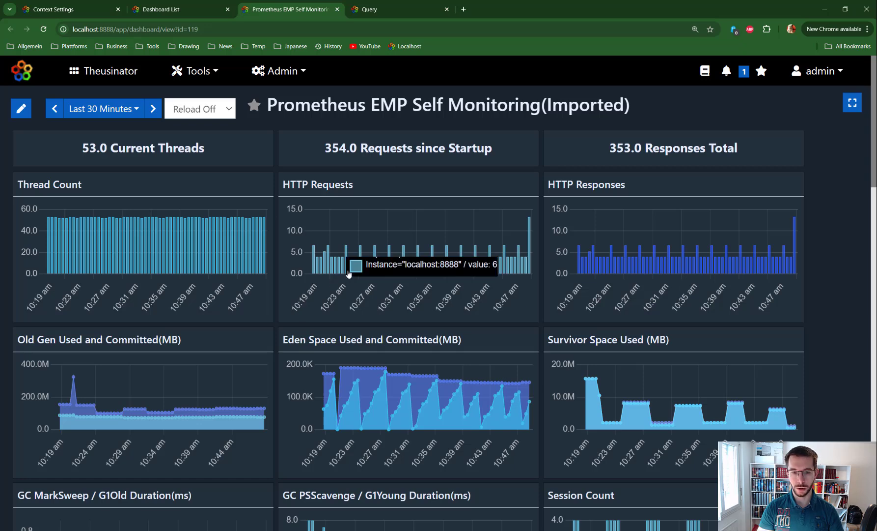
scroll(347, 273, "down", 3)
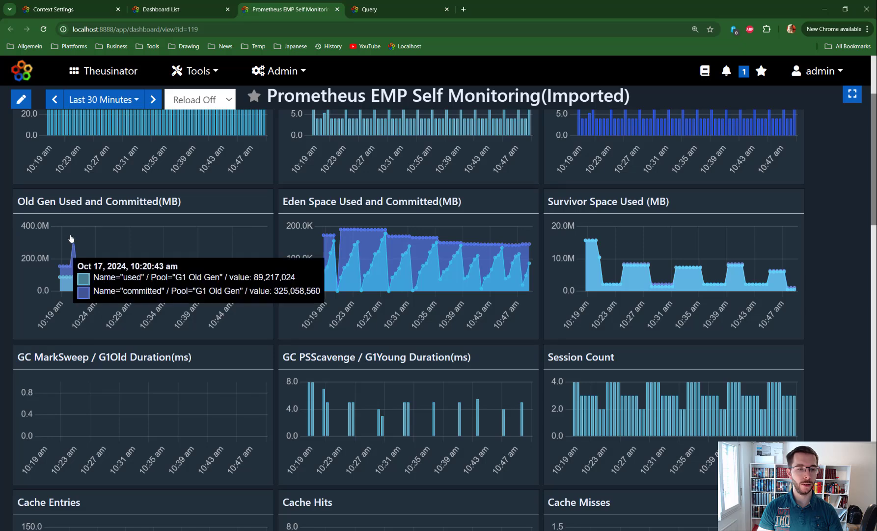
scroll(112, 250, "up", 2)
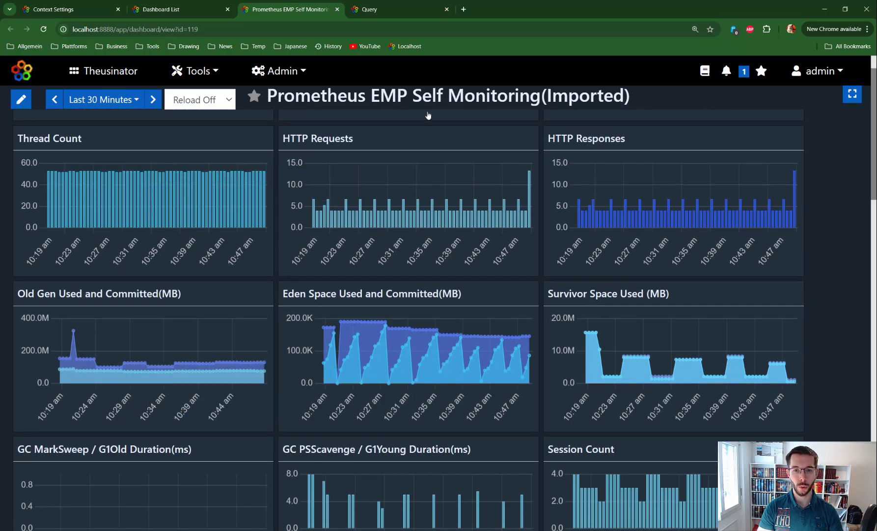
scroll(401, 277, "down", 2)
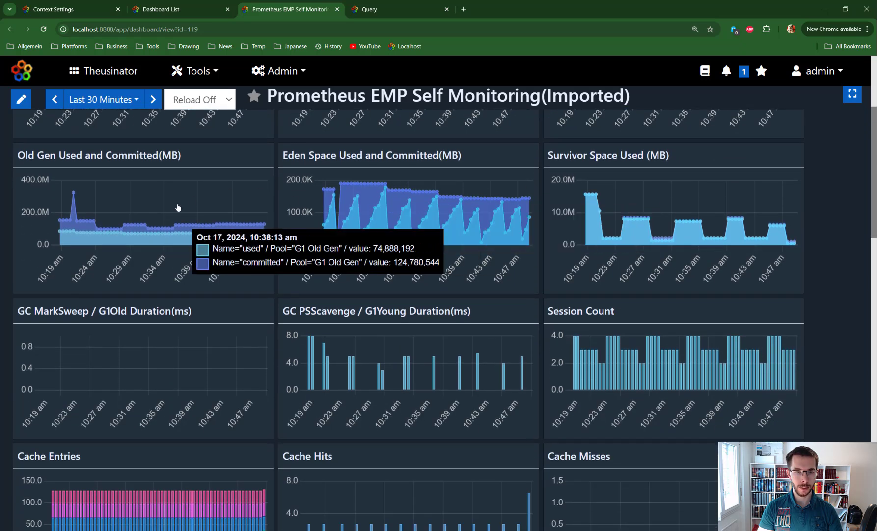
scroll(686, 375, "down", 1)
scroll(686, 375, "down", 2)
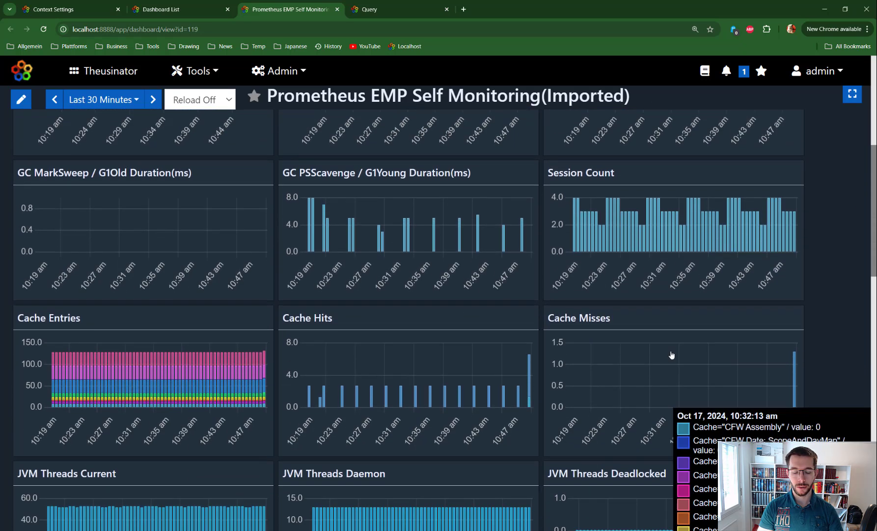
scroll(630, 323, "down", 2)
scroll(630, 322, "down", 6)
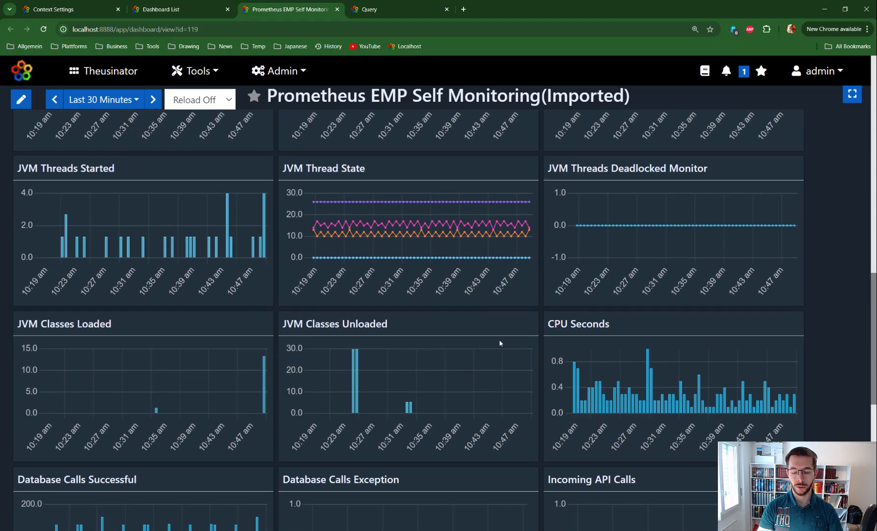
scroll(503, 362, "down", 5)
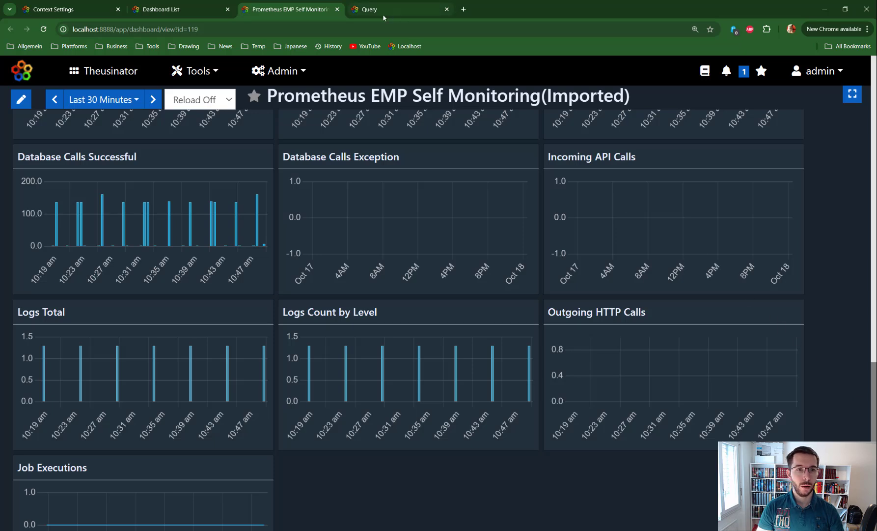
- Open the query editor and start a query that reads from the prometheus source
left_click(195, 71)
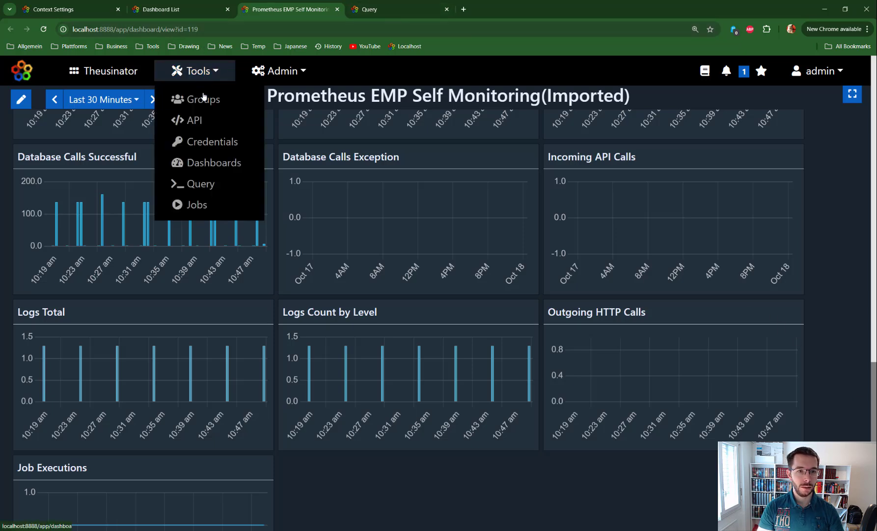
left_click(206, 182)
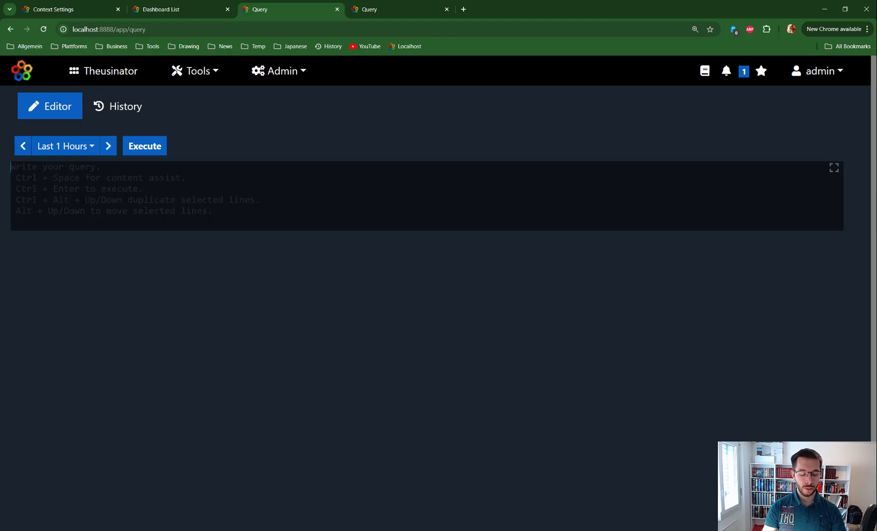
type("|")
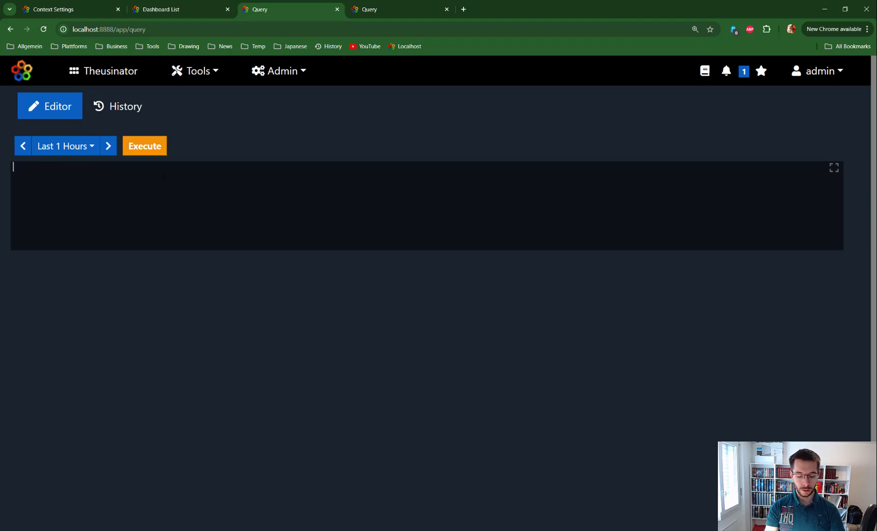
type(" source ")
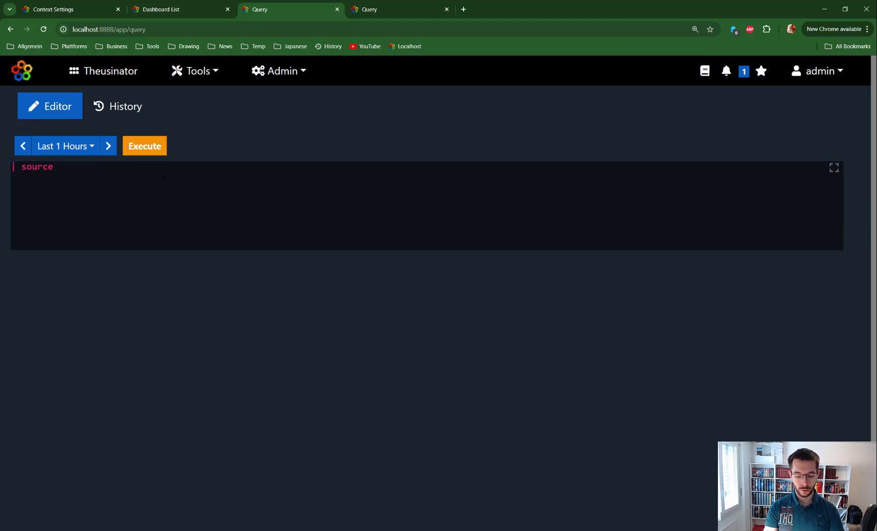
type("pro")
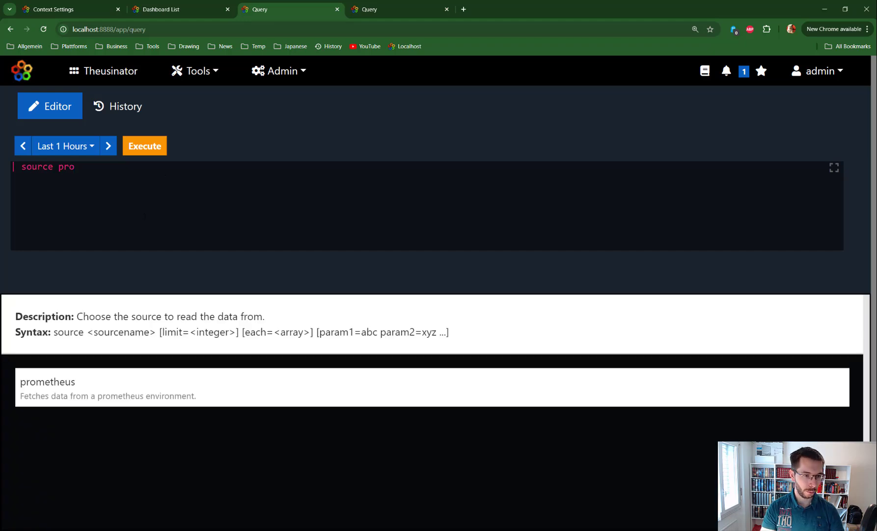
left_click(63, 384)
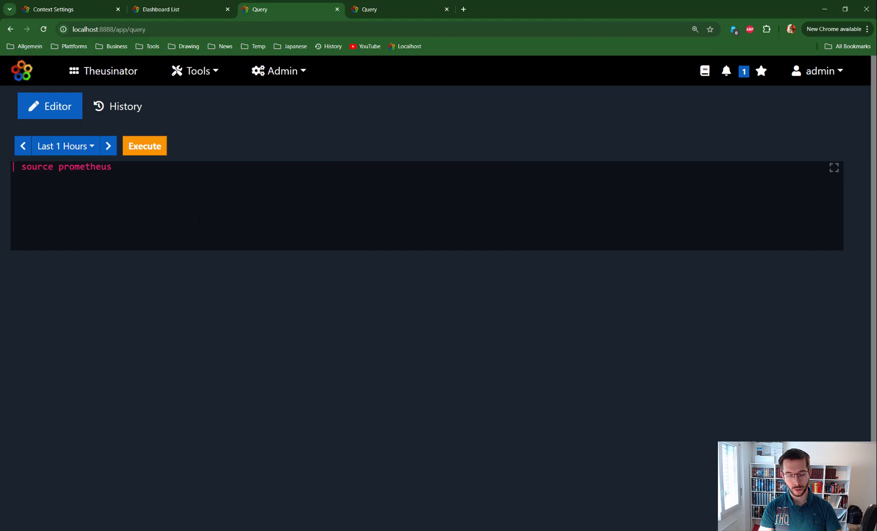
- Add the Localhost environment to the prometheus source, followed by a query parameter with an empty single-quoted value
key("Return")
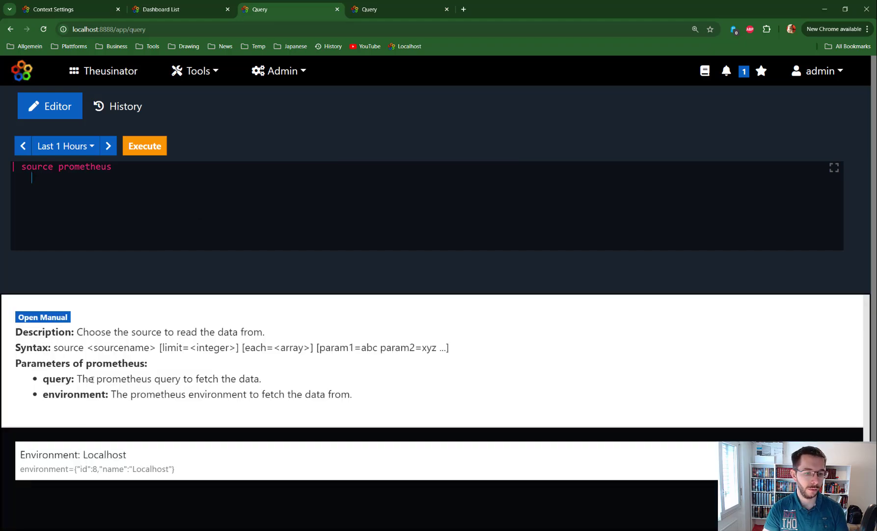
left_click(89, 464)
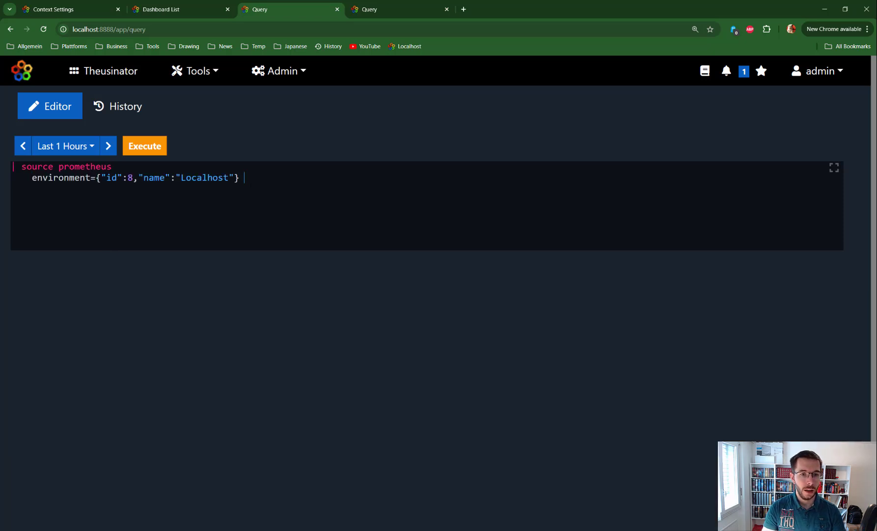
type("query")
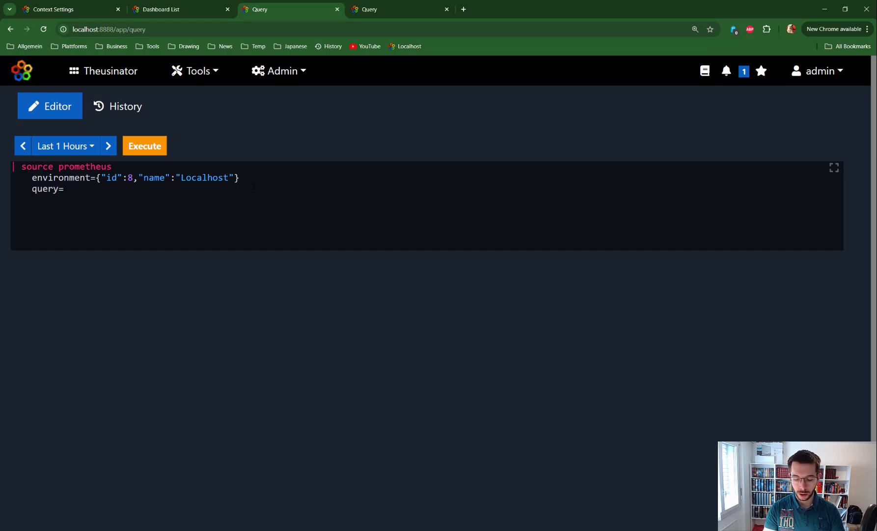
type("='")
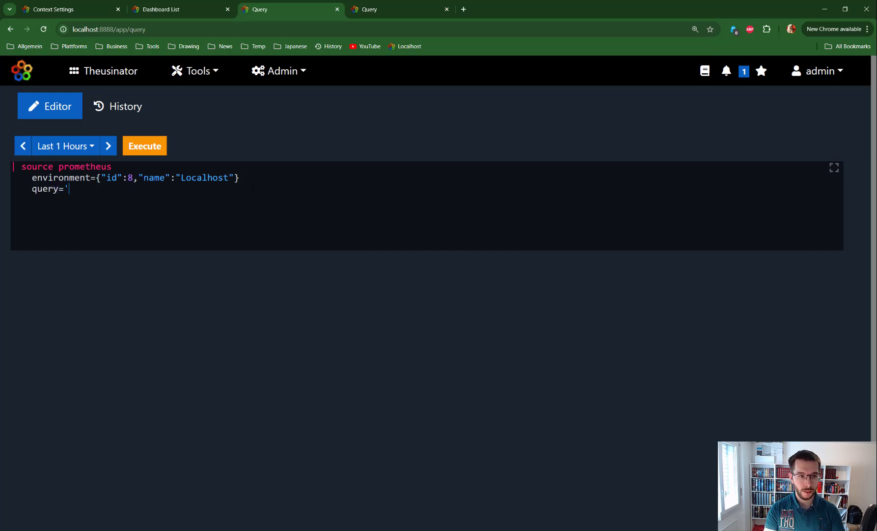
type("'")
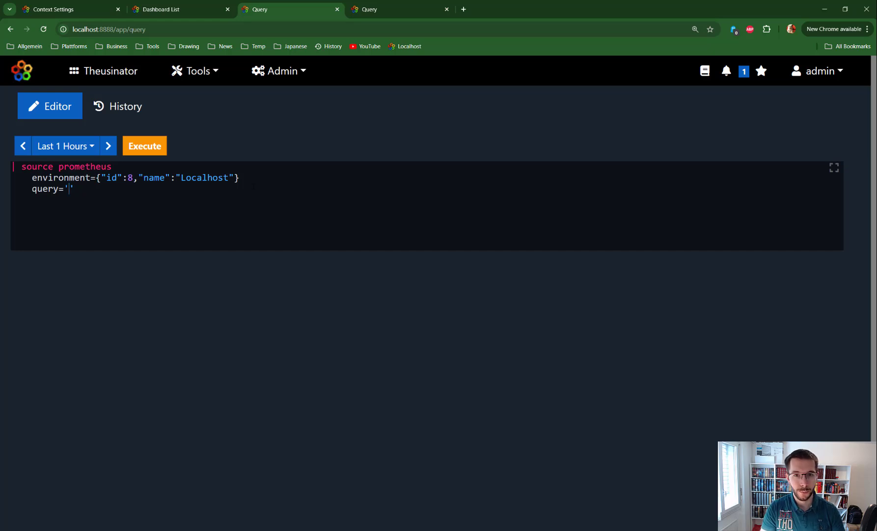
- Switch to the prepared Prometheus query and examine its label_replace function and G1 Eden Space pool filter
left_click(391, 10)
left_click(85, 199)
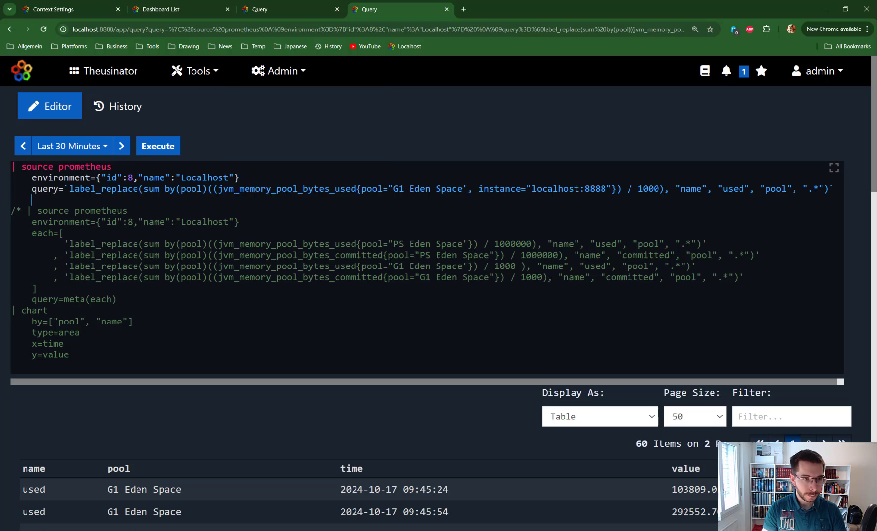
left_click_drag(69, 189, 143, 189)
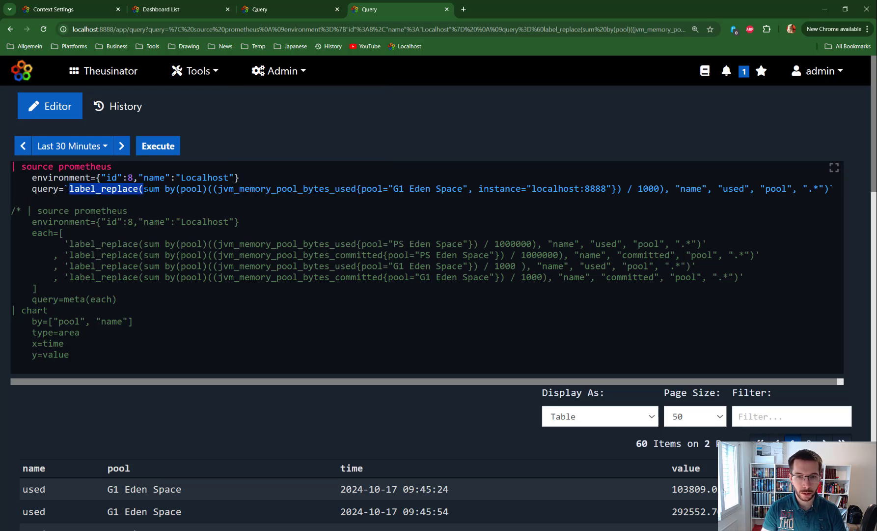
left_click_drag(393, 189, 462, 189)
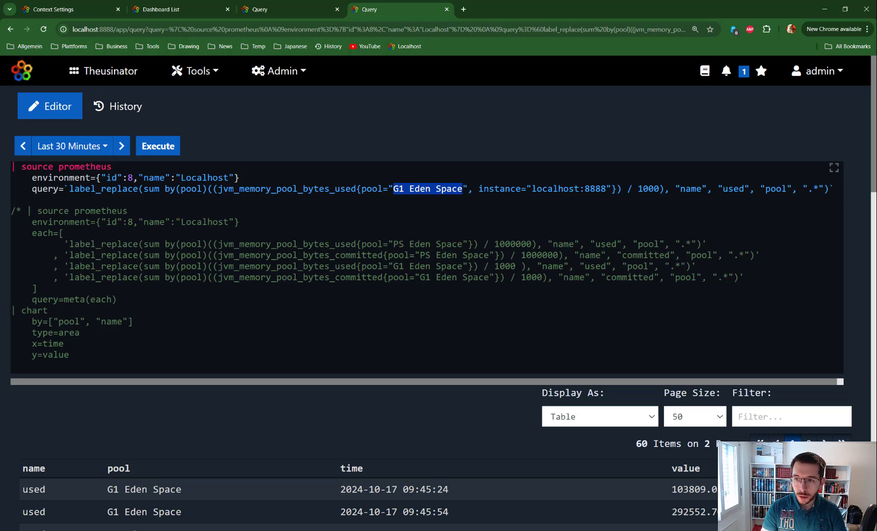
- Execute the G1 Eden Space query for the last 30 minutes and inspect the first result's pool, name, time and value
left_click(158, 147)
scroll(304, 409, "down", 6)
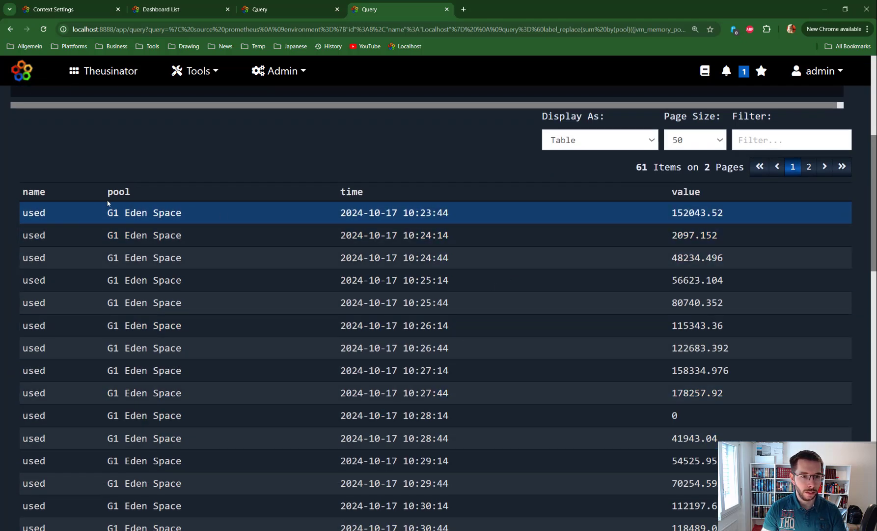
left_click_drag(108, 213, 171, 212)
left_click_drag(47, 212, 23, 213)
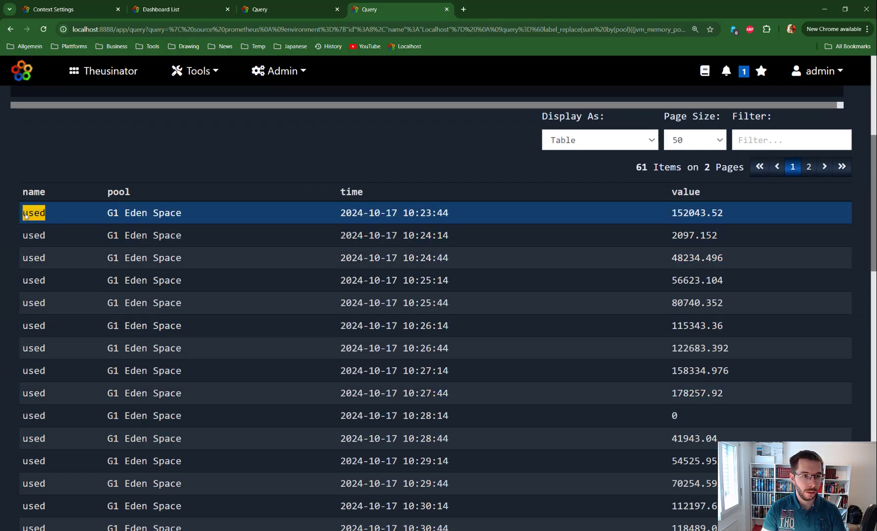
left_click_drag(341, 212, 410, 213)
left_click_drag(672, 213, 724, 212)
scroll(410, 302, "up", 5)
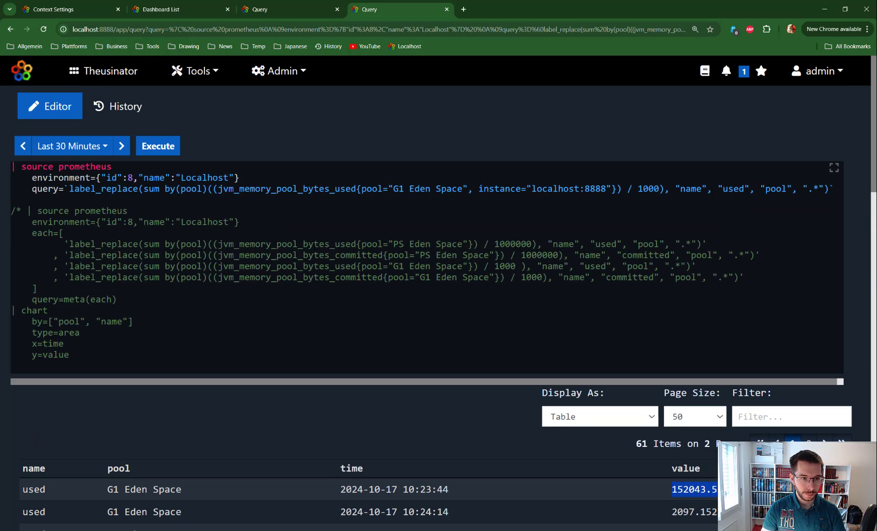
- Disable the first prometheus source by inserting off before its source command
left_click(11, 166)
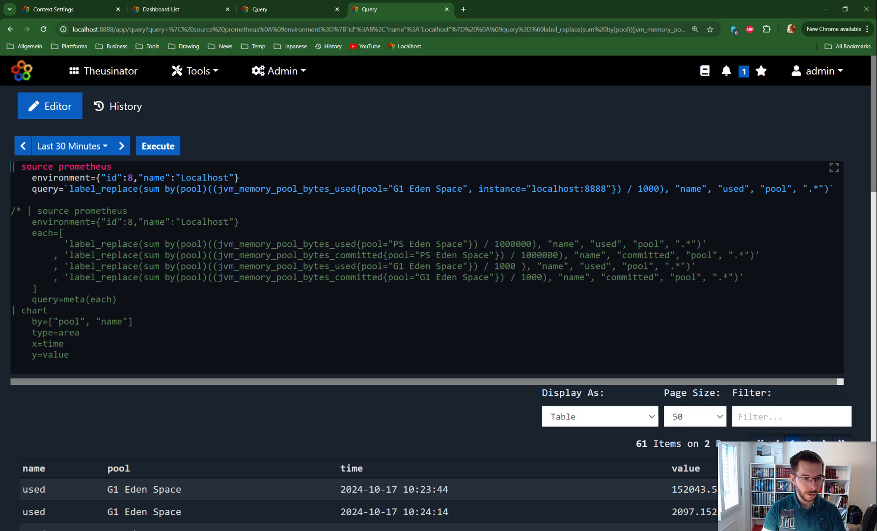
key("ctrl+Return")
type("off")
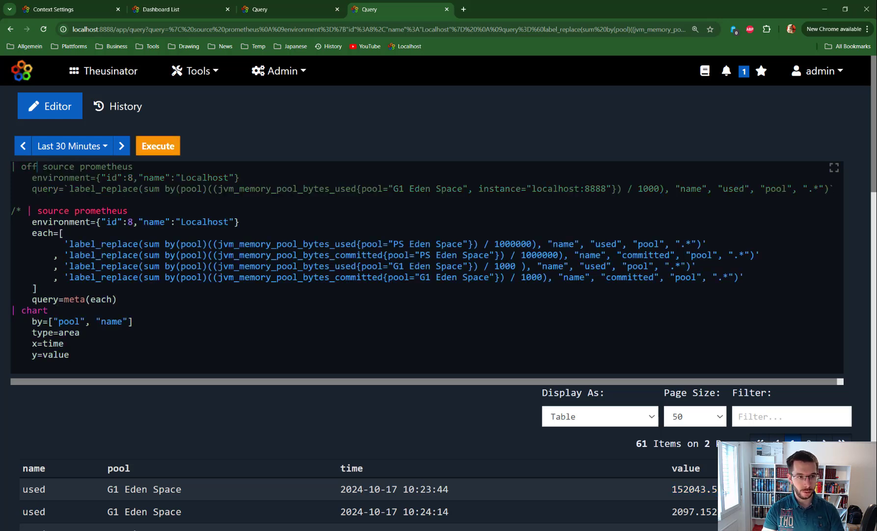
- Remove the comment opener in front of the second prometheus source to activate its query
key("Down")
key("Down")
key("Left")
key("Left")
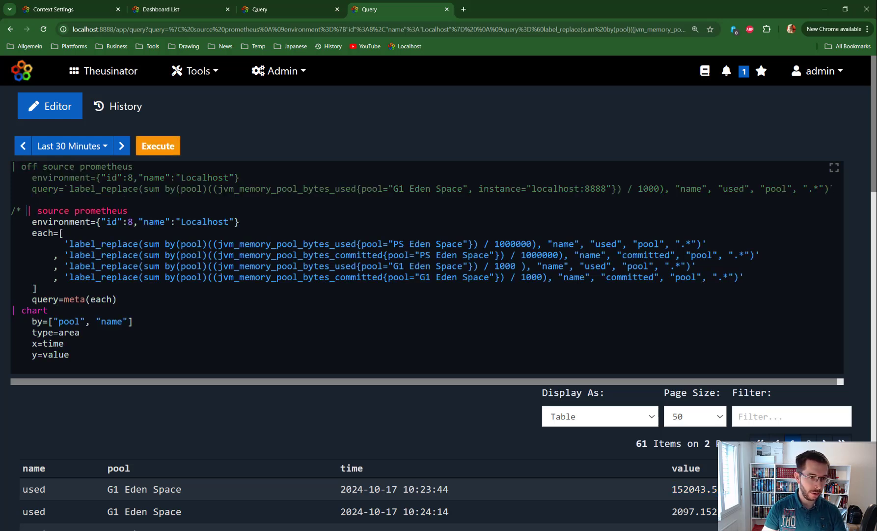
key("BackSpace")
key("BackSpace")
key("BackSpace")
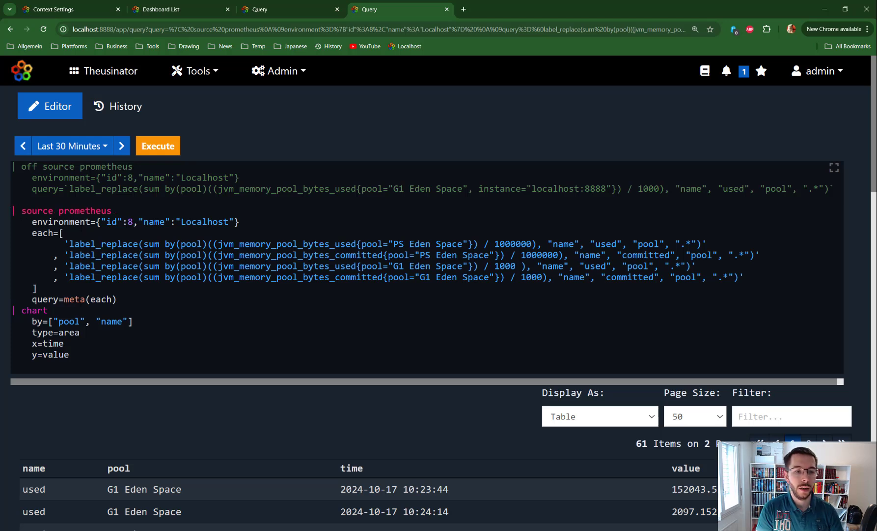
- Examine how the each array lists several label_replace queries and how meta(each) passes them to the query parameter
left_click_drag(33, 234, 64, 234)
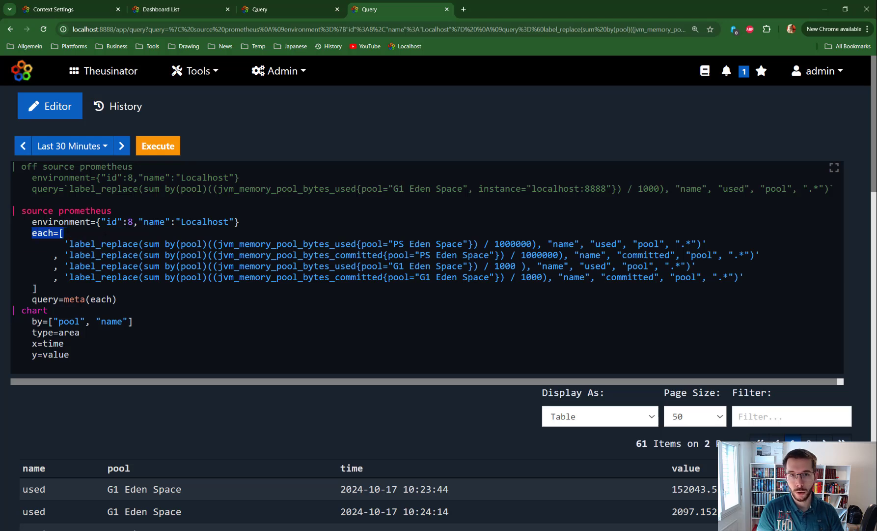
double_click(38, 211)
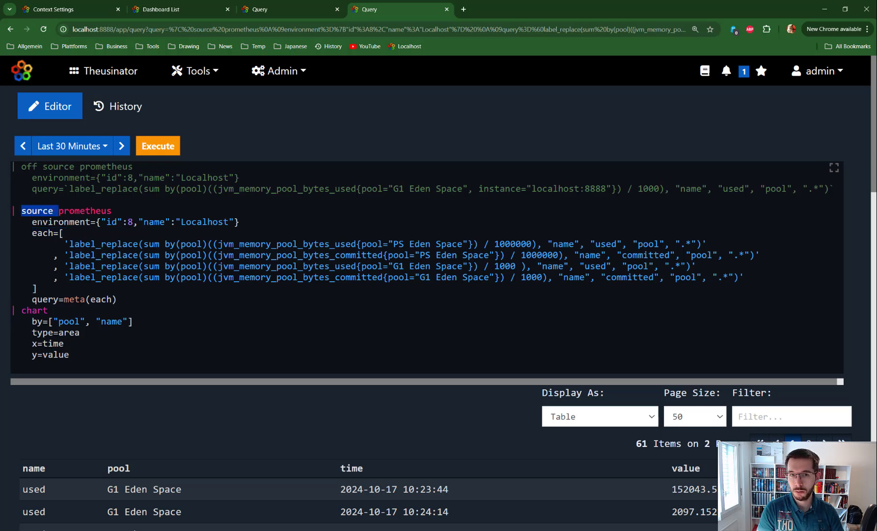
left_click_drag(59, 234, 36, 288)
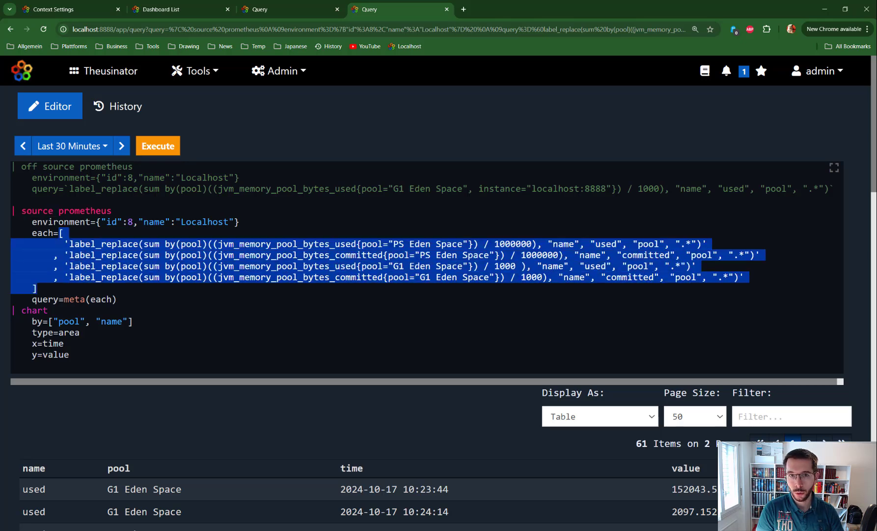
left_click(116, 254)
left_click_drag(63, 244, 708, 244)
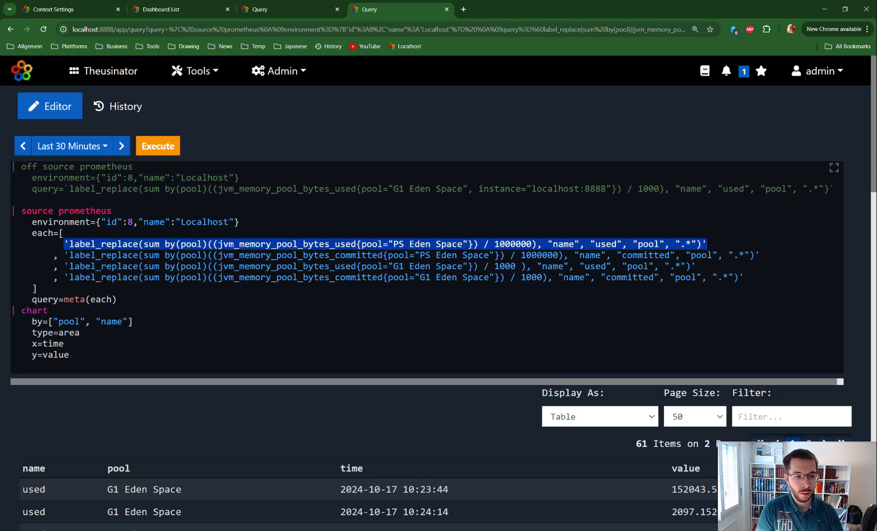
left_click_drag(64, 298, 117, 299)
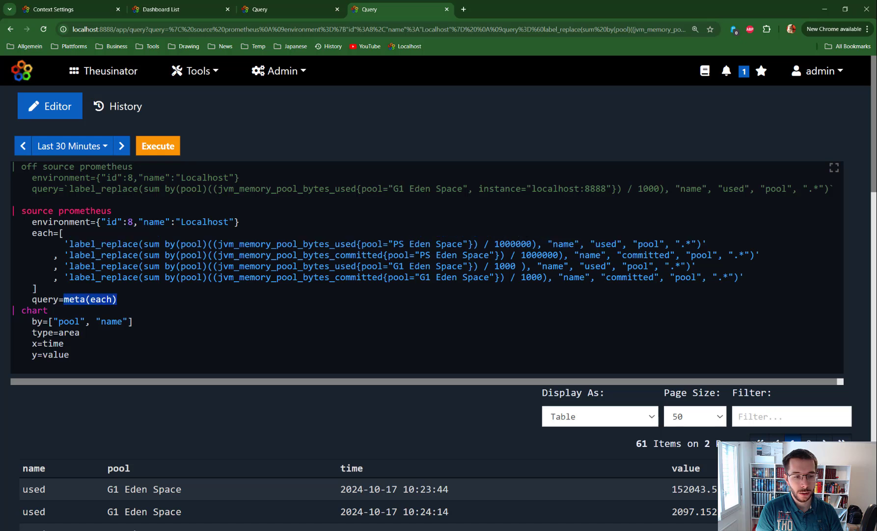
left_click(85, 299)
double_click(85, 299)
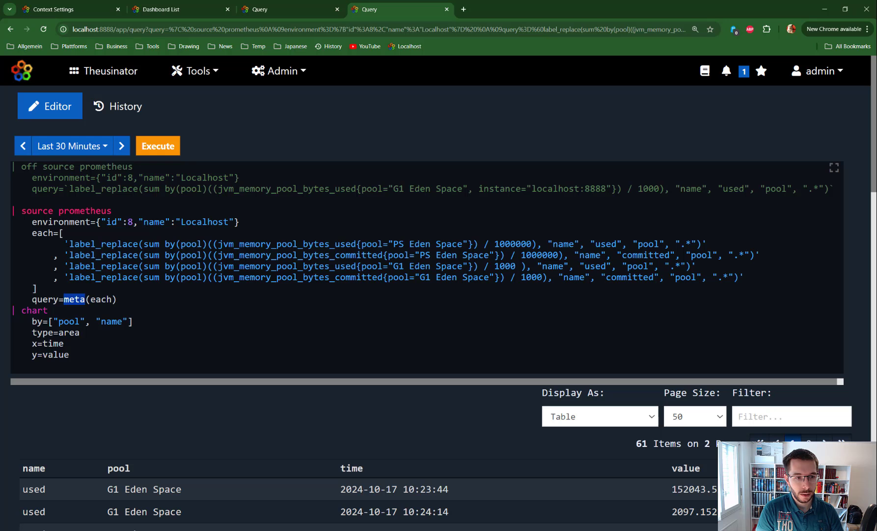
left_click_drag(64, 243, 272, 243)
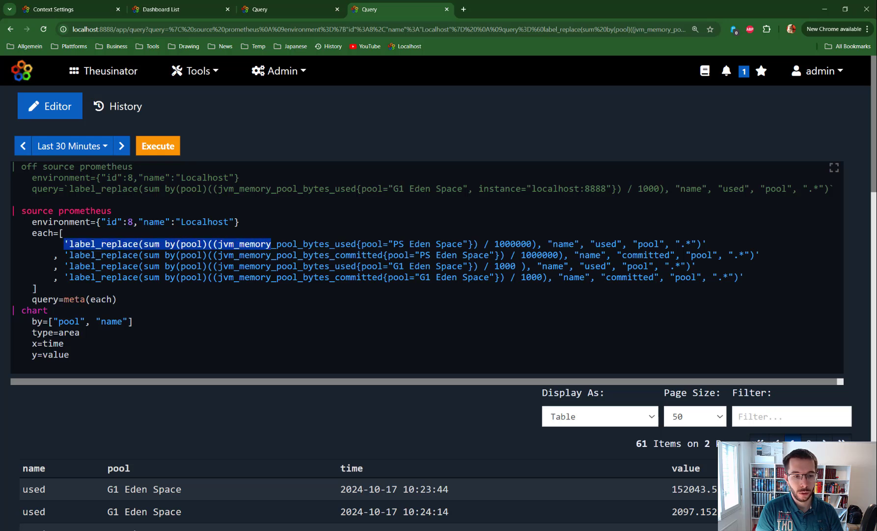
double_click(44, 299)
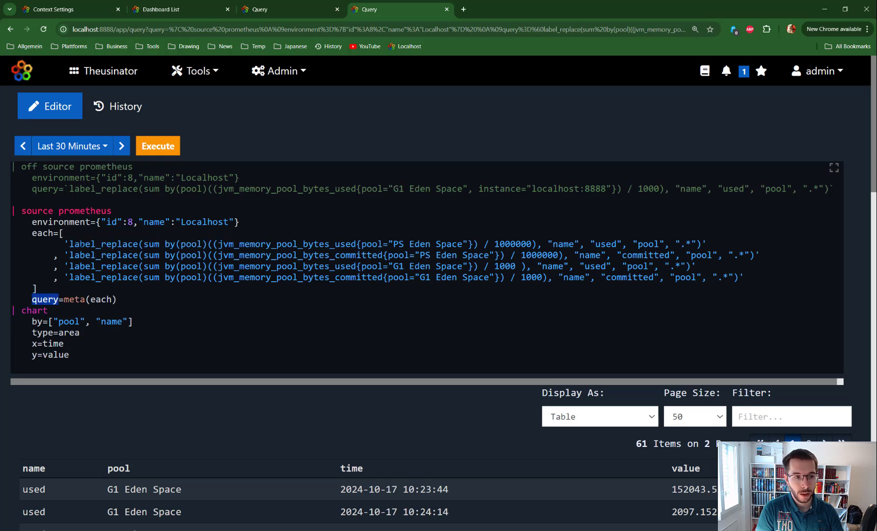
left_click_drag(26, 210, 96, 211)
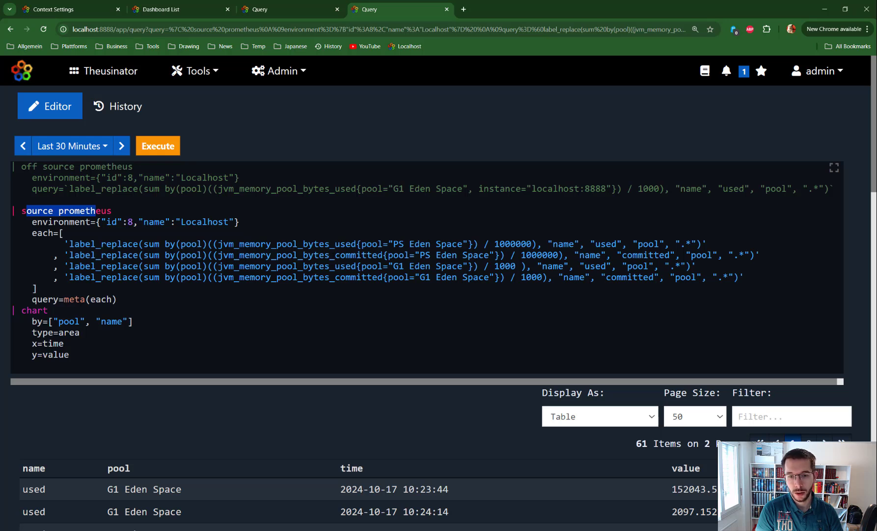
left_click_drag(431, 245, 434, 244)
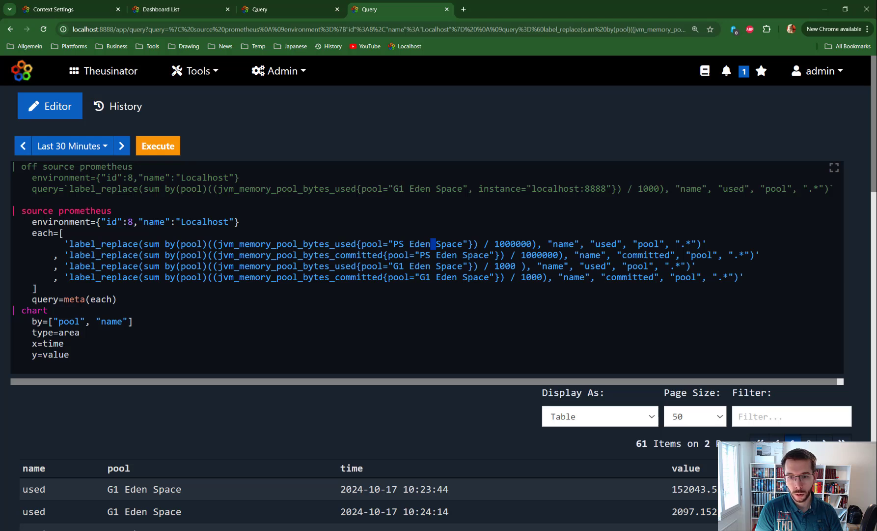
- Copy the instance="localhost:8888" filter from the disabled query into all four label_replace entries, after their pool filters
left_click_drag(611, 189, 468, 188)
key("ctrl+c")
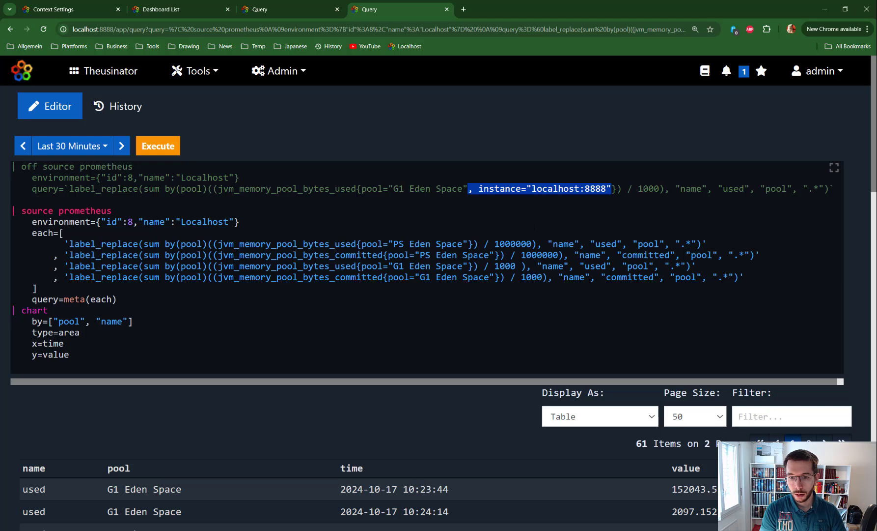
left_click(468, 244)
key("ctrl+v")
left_click(495, 255)
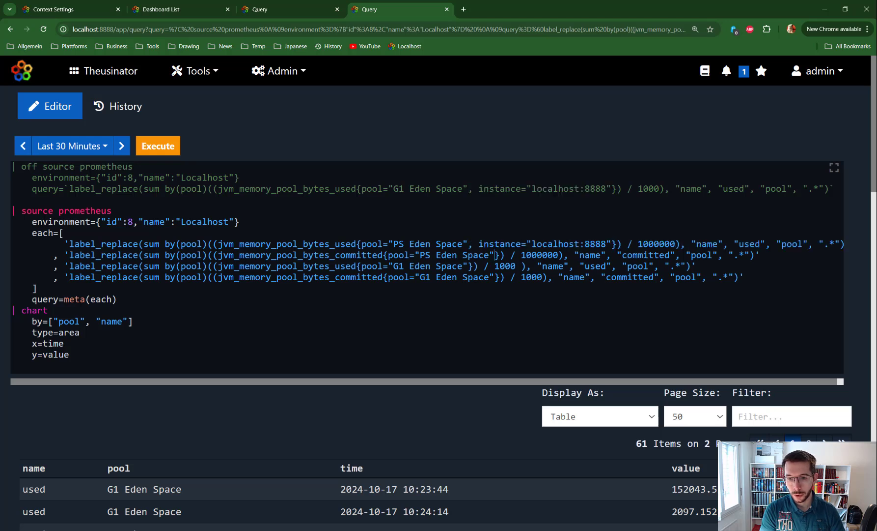
key("ctrl+v")
left_click(474, 266)
key("ctrl+v")
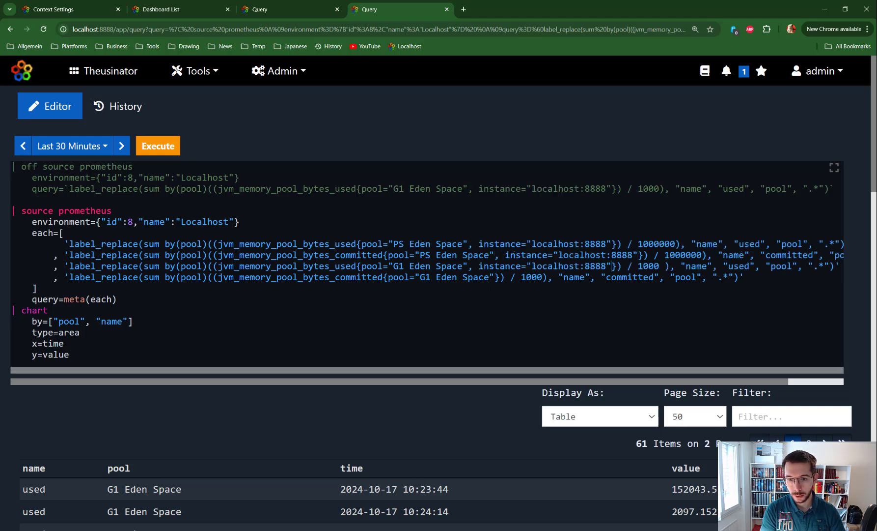
left_click(495, 277)
key("ctrl+v")
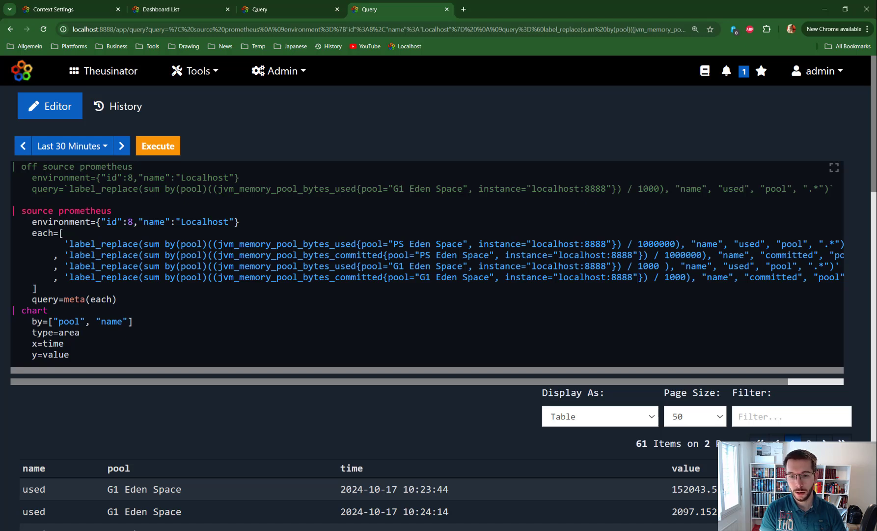
- Review the G1 and PS Eden Space filters and chart settings, and execute the query as an area chart by pool and name
left_click_drag(393, 266, 464, 266)
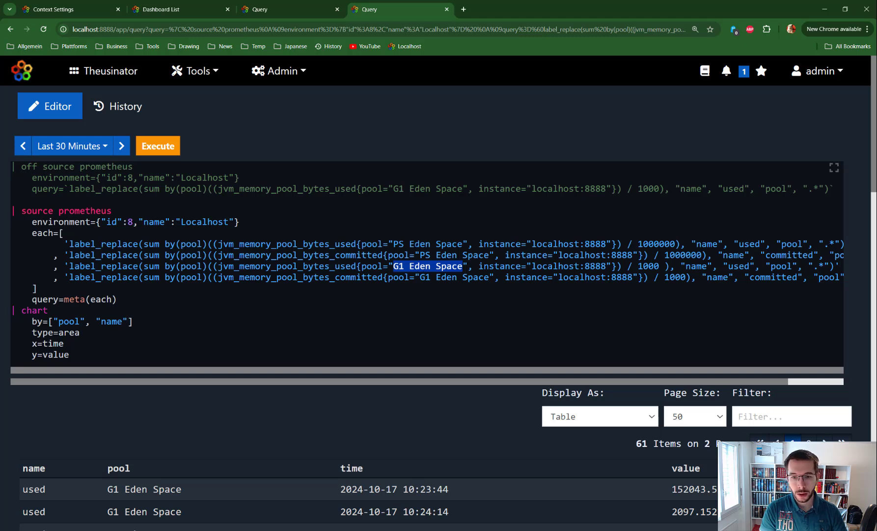
left_click_drag(394, 244, 462, 244)
scroll(439, 295, "down", 2)
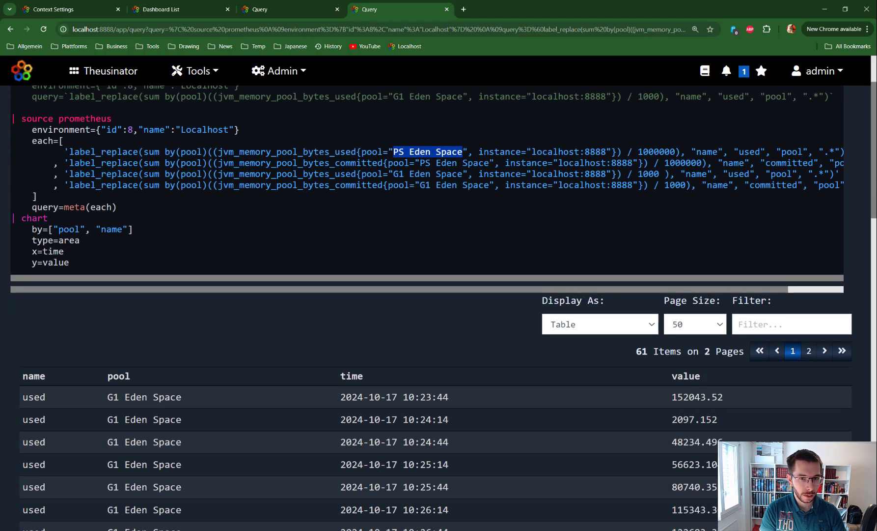
left_click(323, 152)
key("Down")
key("Down")
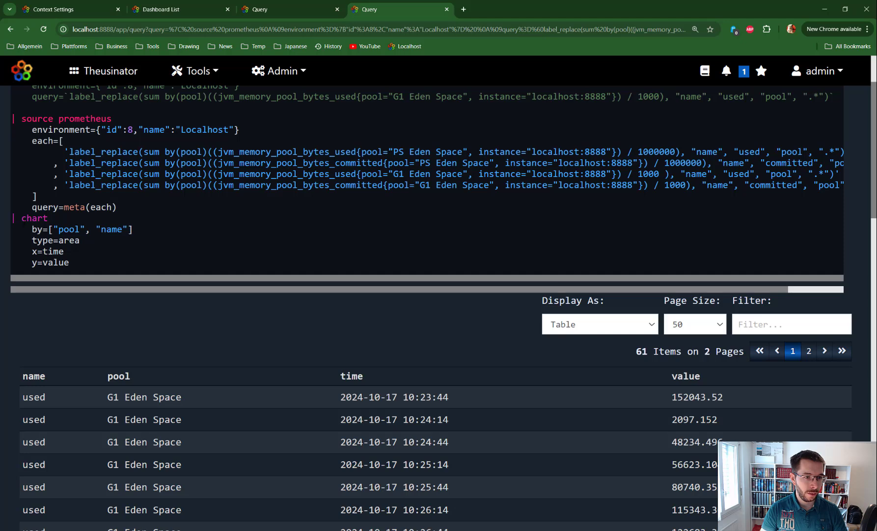
left_click_drag(21, 218, 65, 252)
left_click(70, 262)
key("ctrl+Return")
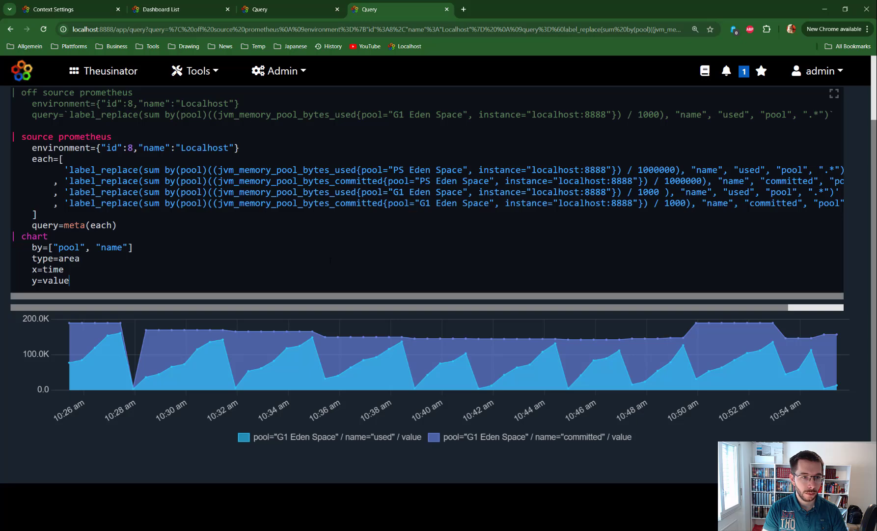
- Open the manual's Prometheus page and find the example queries for the [interval] placeholder
scroll(330, 259, "up", 2)
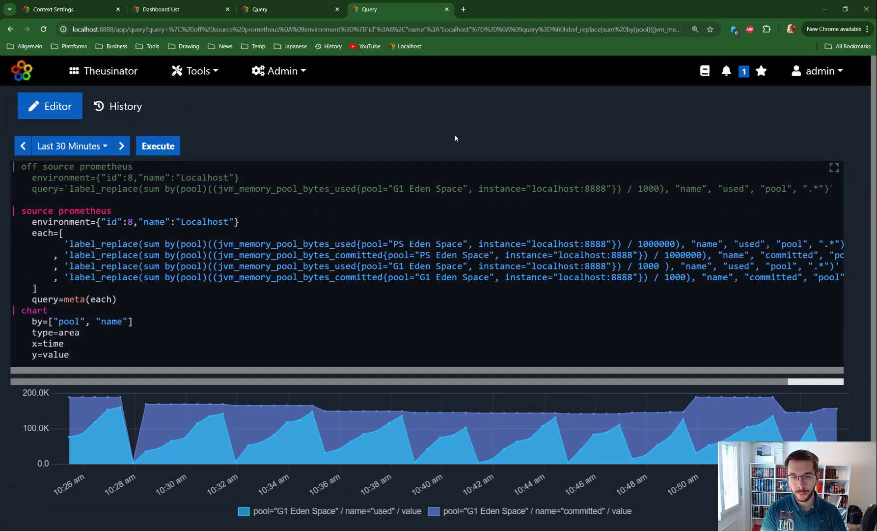
left_click(703, 75)
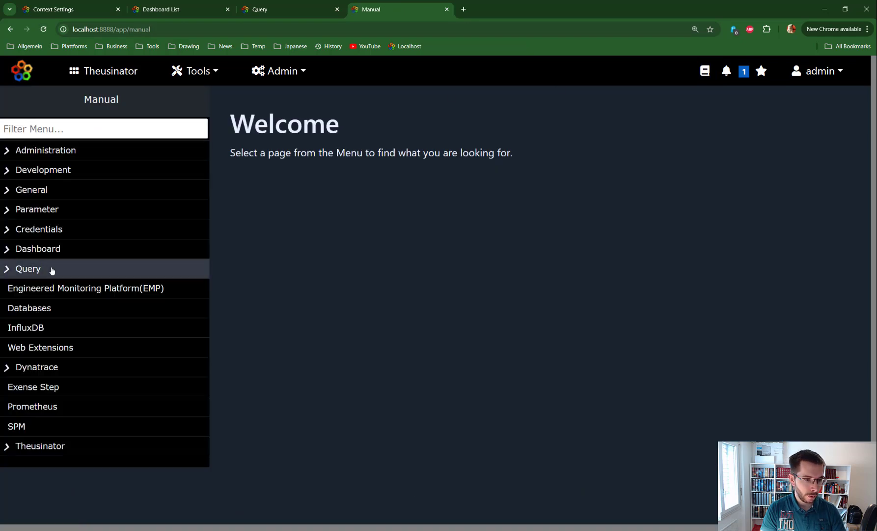
left_click(36, 409)
scroll(445, 233, "down", 4)
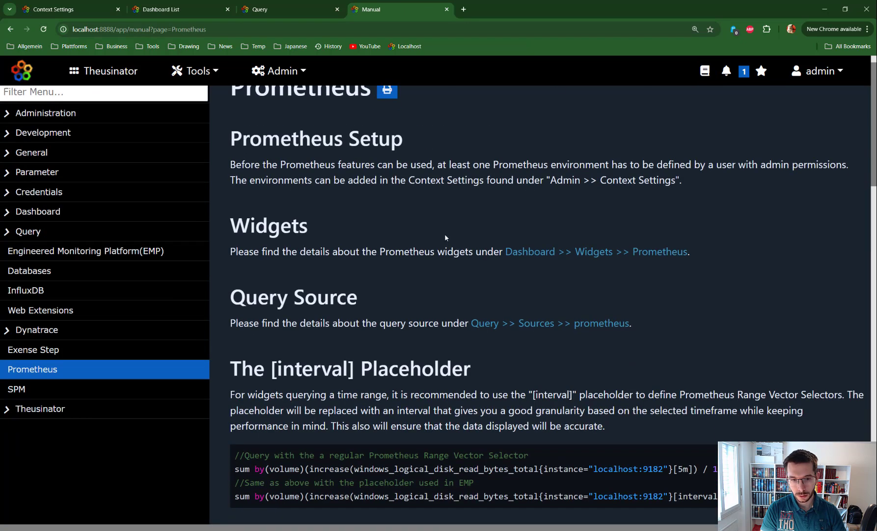
scroll(445, 232, "down", 3)
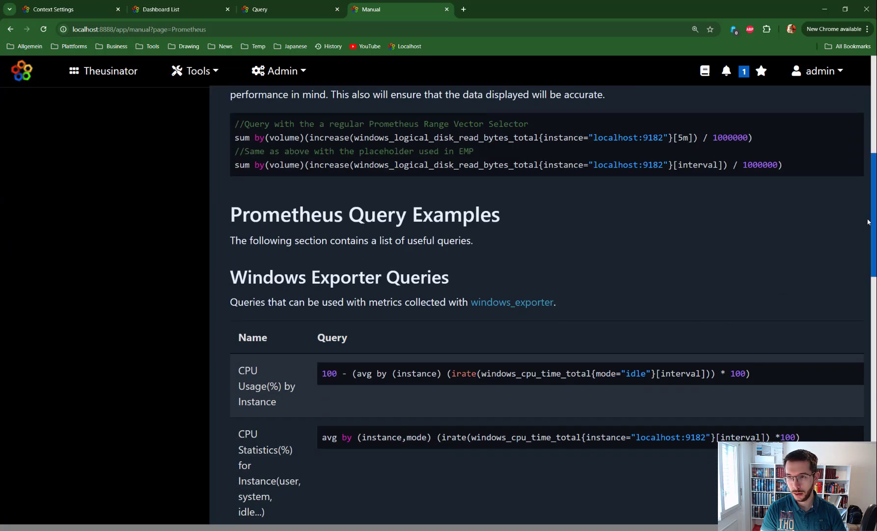
- Copy the windows_logical_disk_read_bytes_total example with [interval] into the other query editor's empty query parameter and execute it
left_click_drag(724, 165, 673, 164)
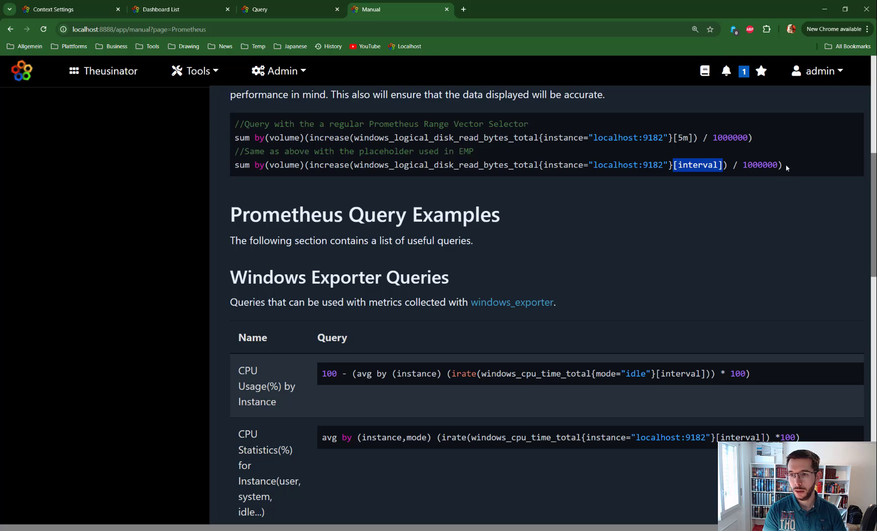
left_click_drag(786, 163, 237, 172)
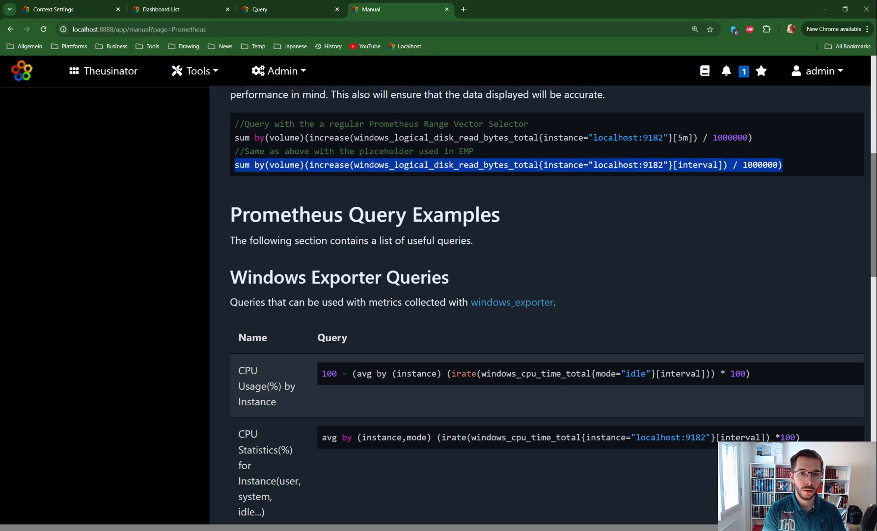
left_click(257, 11)
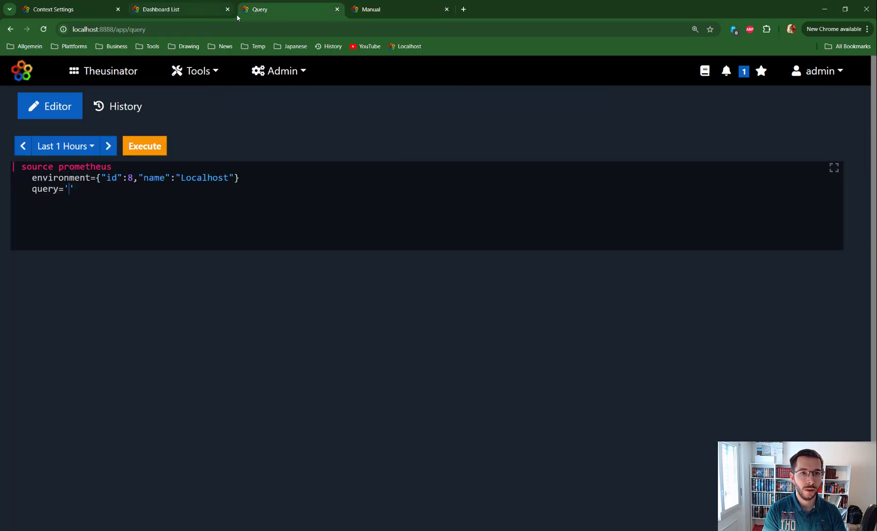
type("sum by(volume)(increase(windows_logical_disk_read_bytes_total{instance=\"localhost:9182\"}[interval]) / 1000000)")
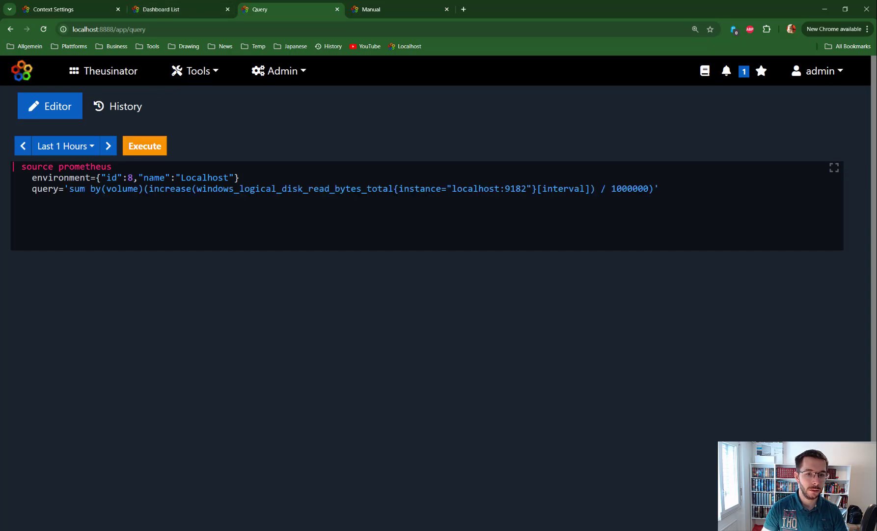
key("ctrl+Return")
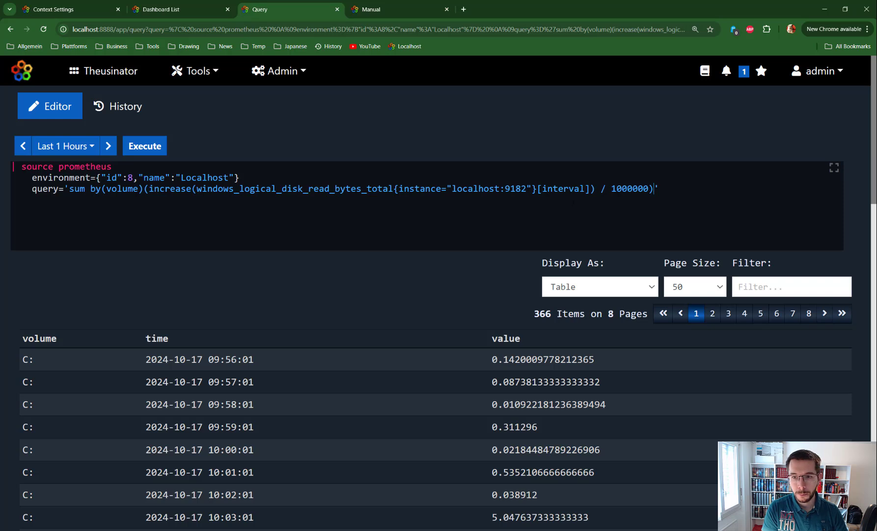
- Set the disk read query's time range to Last 7 Days and examine the [interval] placeholder with the results
left_click_drag(586, 190, 543, 189)
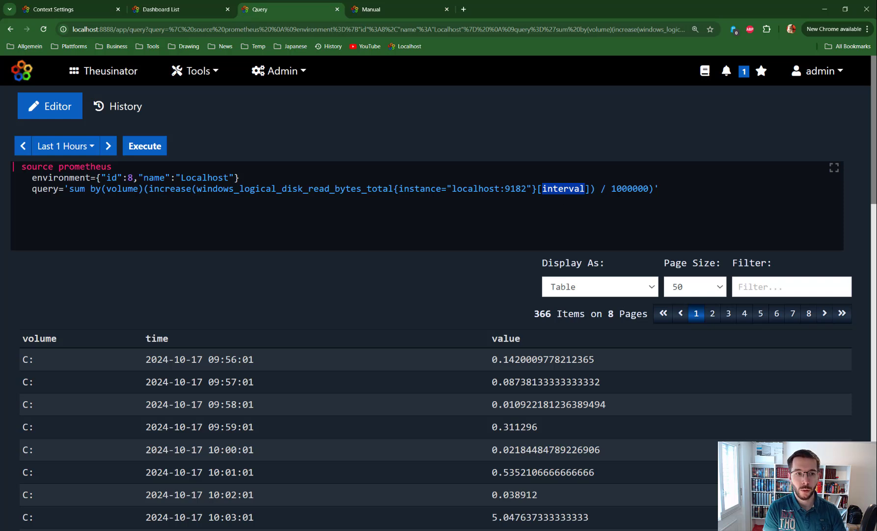
left_click(62, 145)
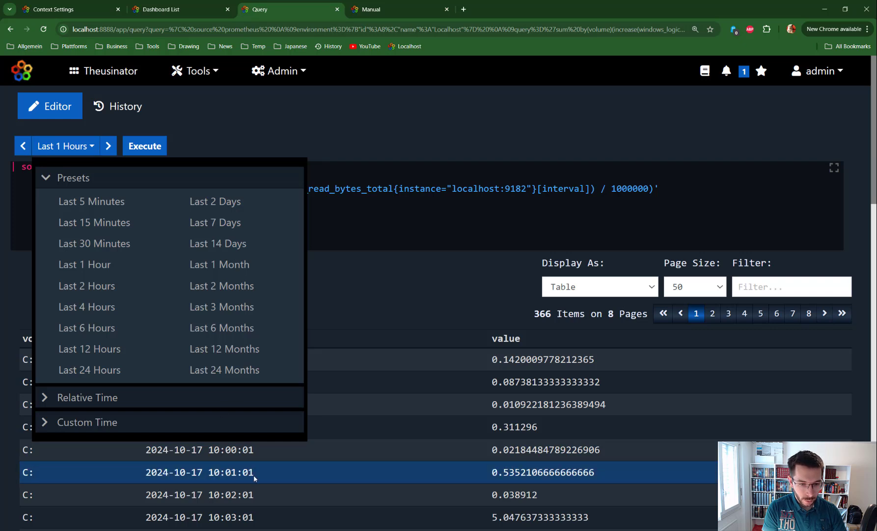
left_click(205, 226)
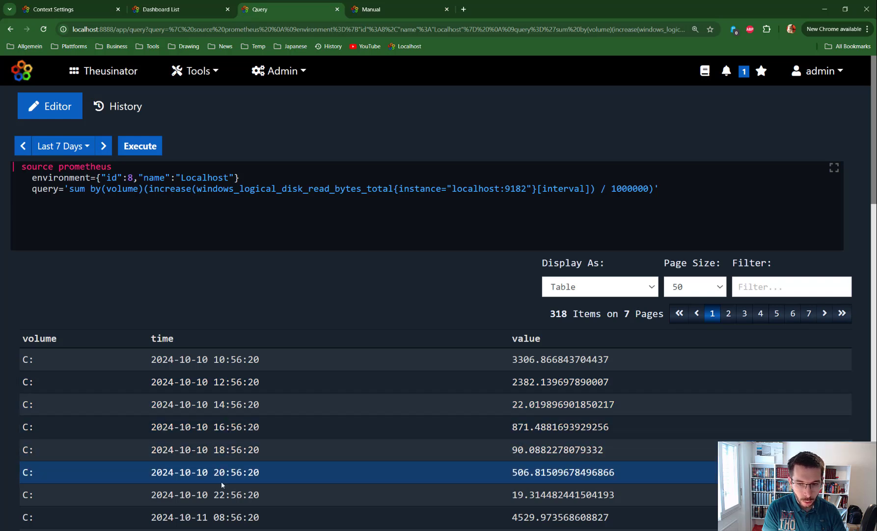
left_click_drag(590, 189, 538, 189)
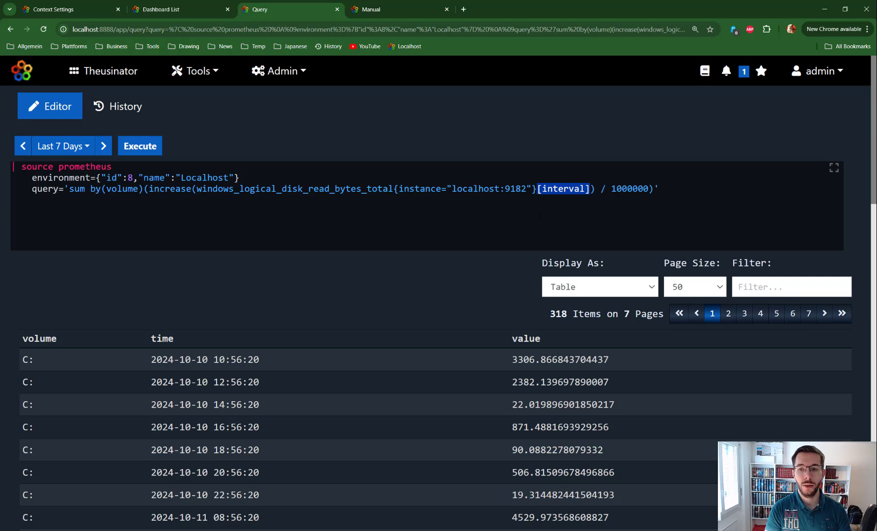
- Replace the interval placeholder in the disk read query with a fixed 15m range and execute the query
double_click(565, 188)
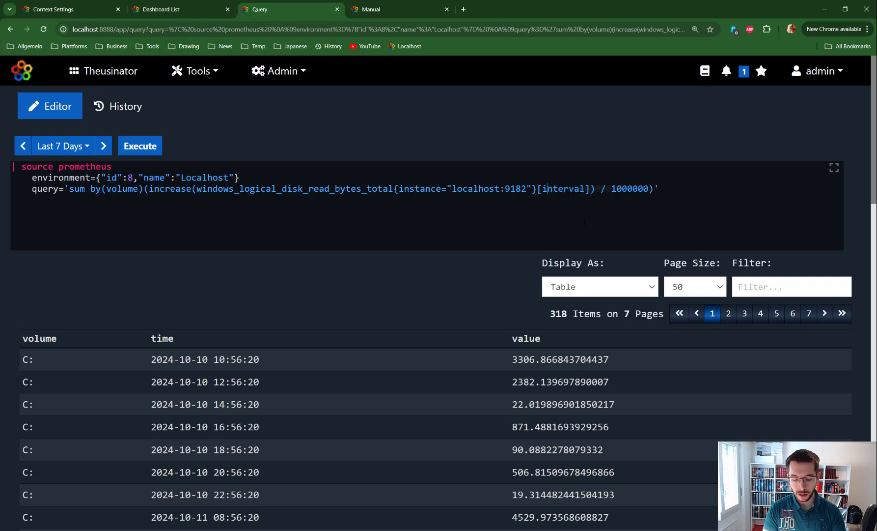
type("5m")
key("BackSpace")
key("BackSpace")
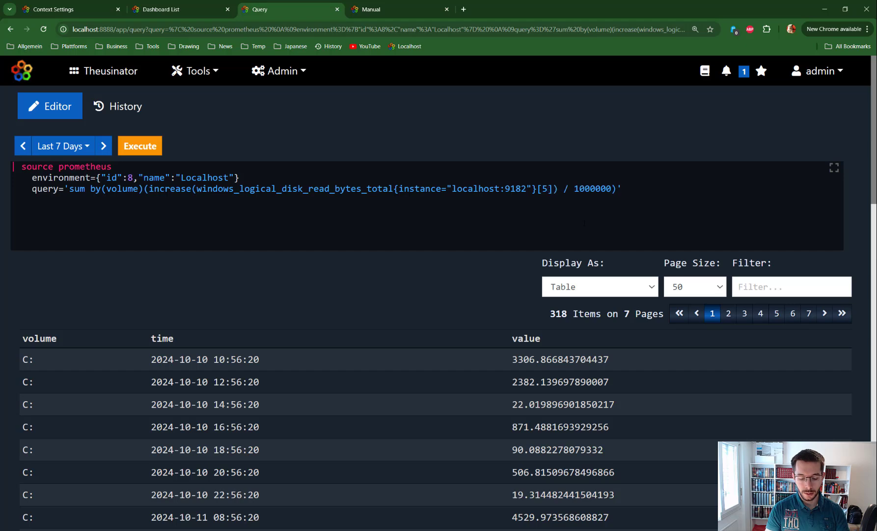
type("15m")
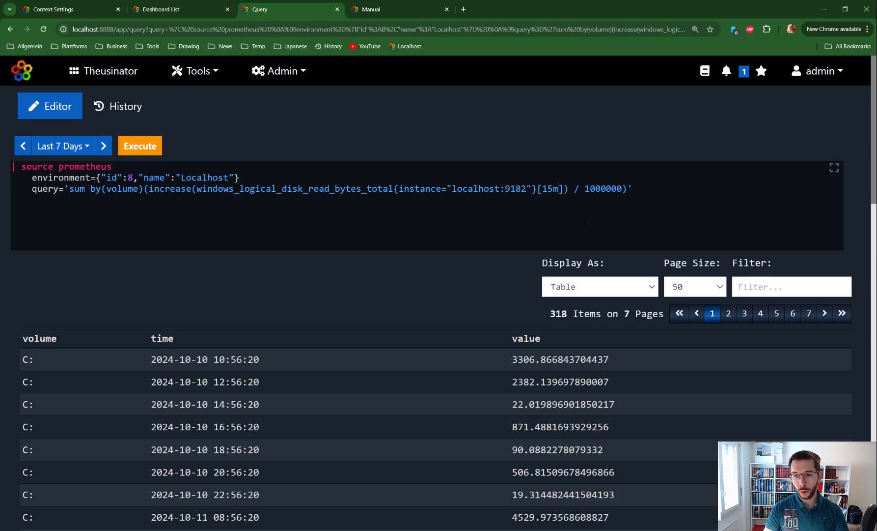
key("ctrl+Return")
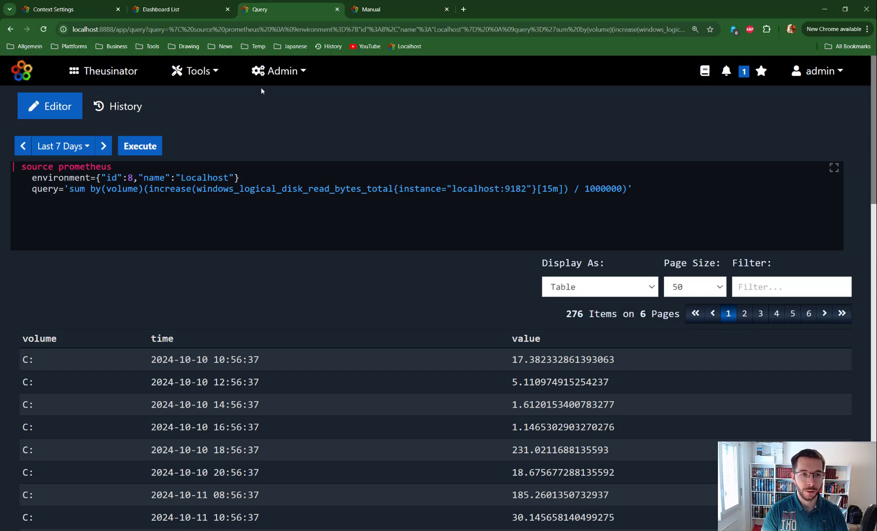
- Return to the manual's Prometheus page and review the example queries for Windows Exporter and Hotspot JVM metrics
left_click(391, 9)
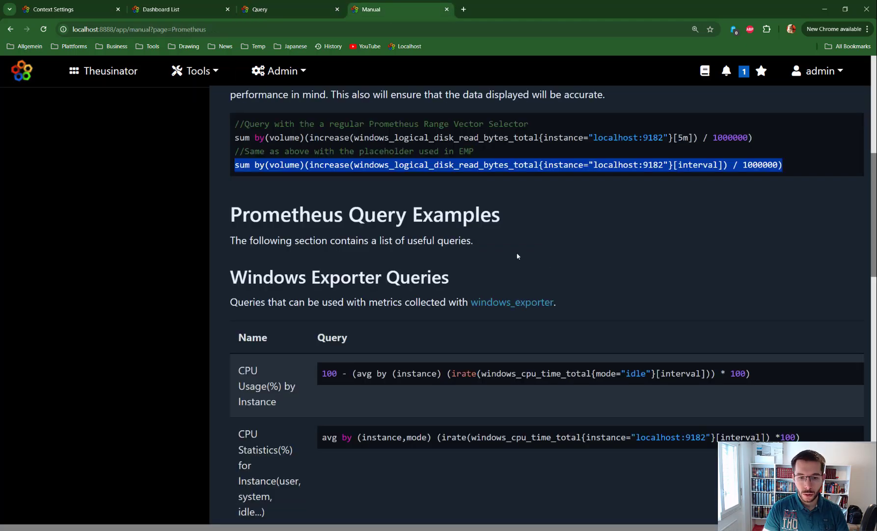
scroll(517, 241, "down", 1)
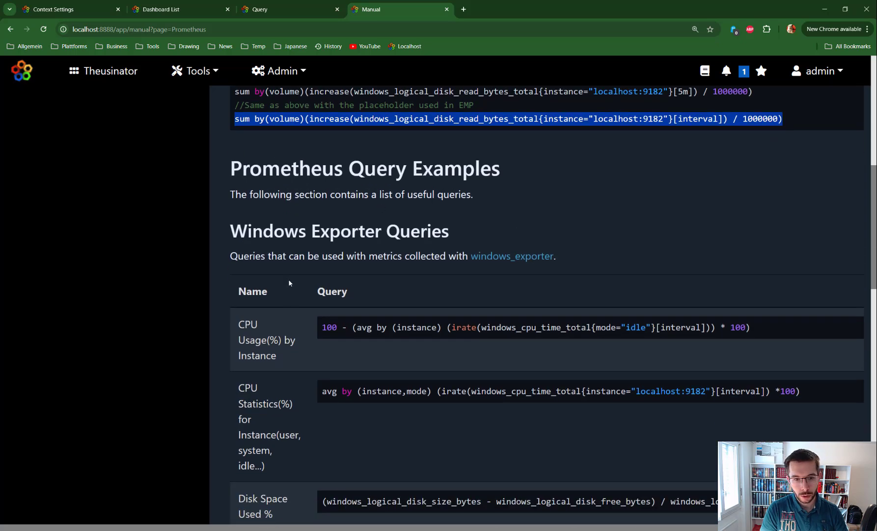
scroll(289, 278, "down", 2)
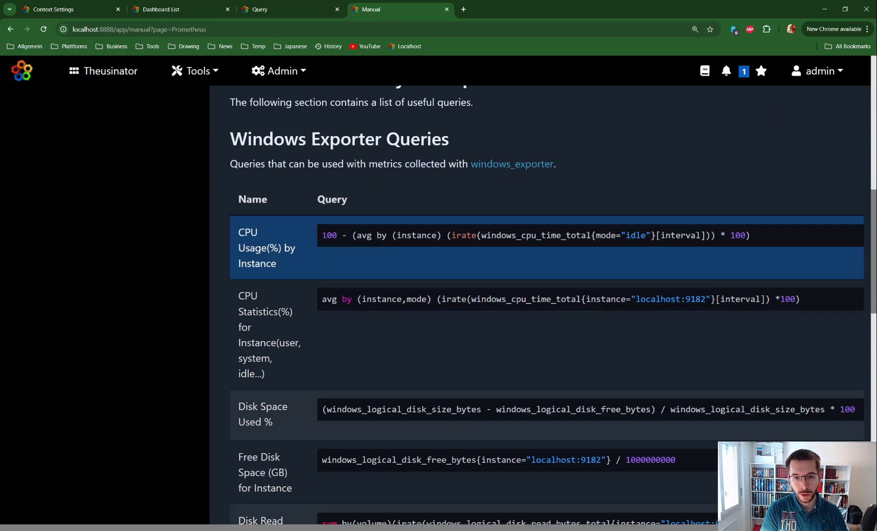
left_click_drag(322, 235, 769, 237)
left_click(621, 248)
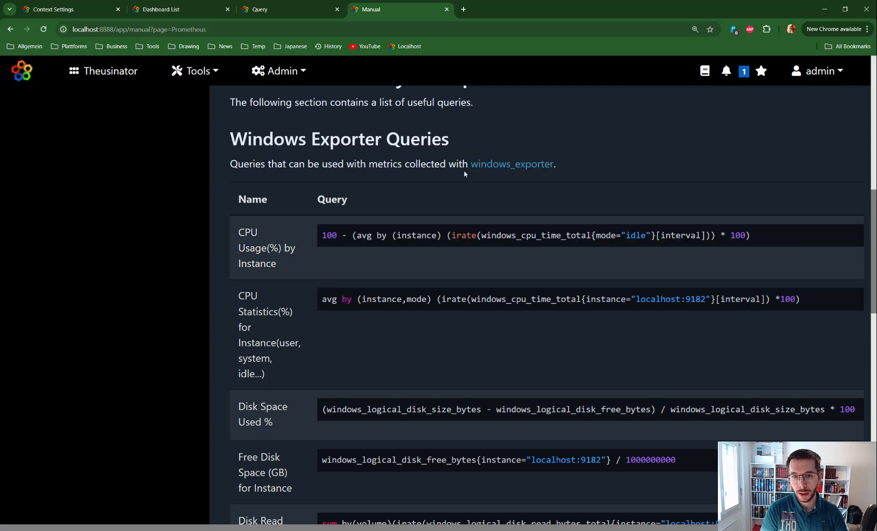
scroll(481, 216, "down", 3)
scroll(482, 218, "down", 8)
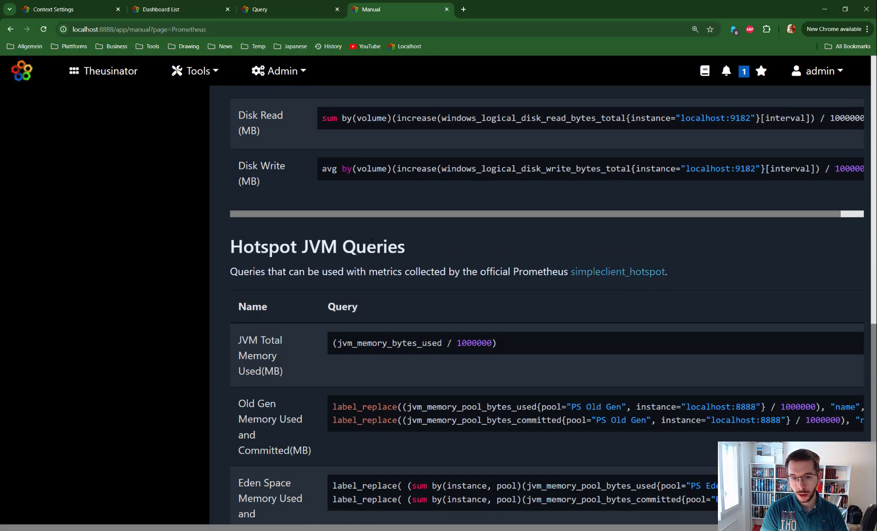
scroll(379, 260, "down", 5)
scroll(409, 231, "up", 5)
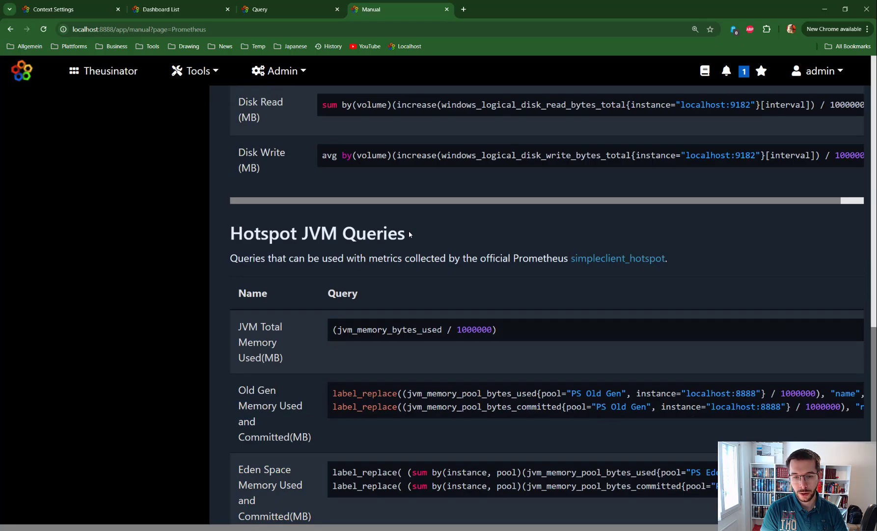
left_click_drag(406, 233, 301, 233)
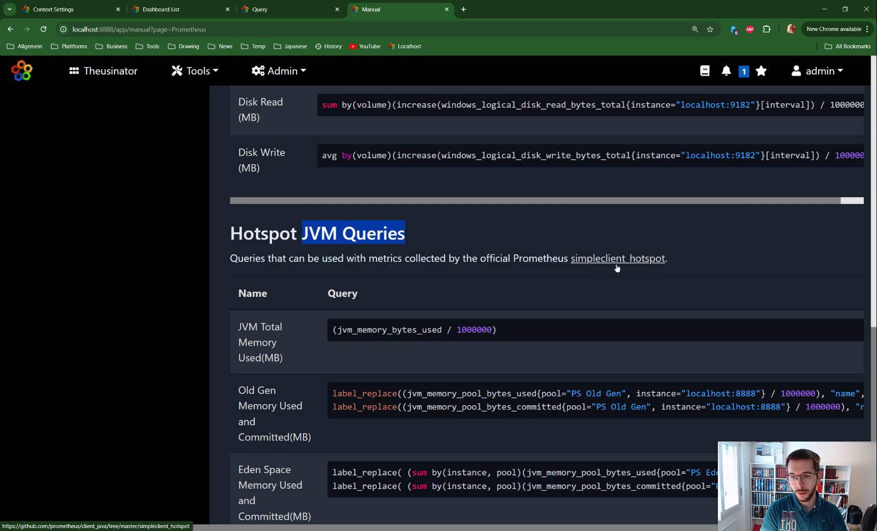
- Go back to the windows_exporter reference above the Windows example queries and review the earlier sections of the Prometheus manual page
scroll(519, 245, "up", 8)
scroll(519, 245, "up", 5)
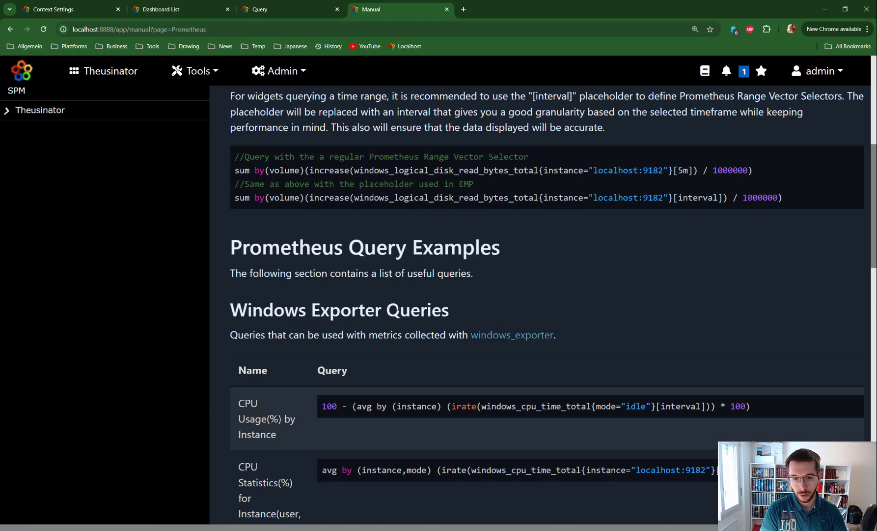
left_click_drag(576, 336, 472, 334)
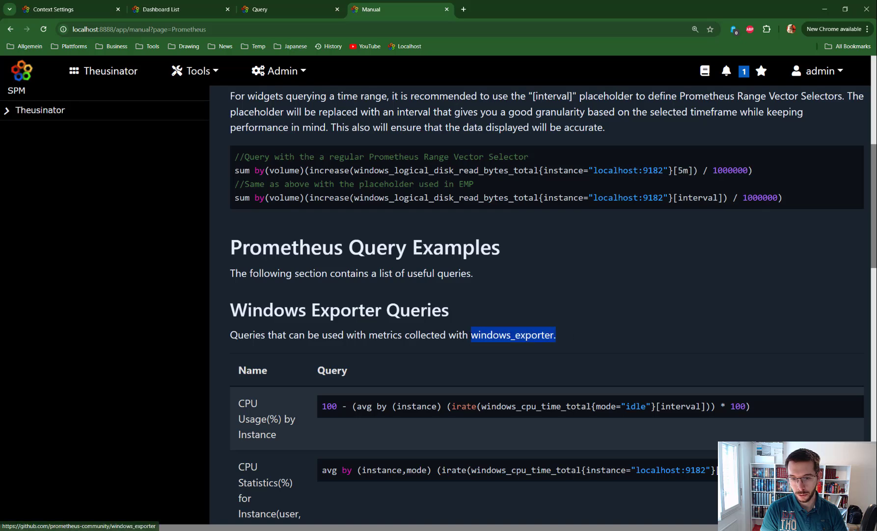
left_click(486, 313)
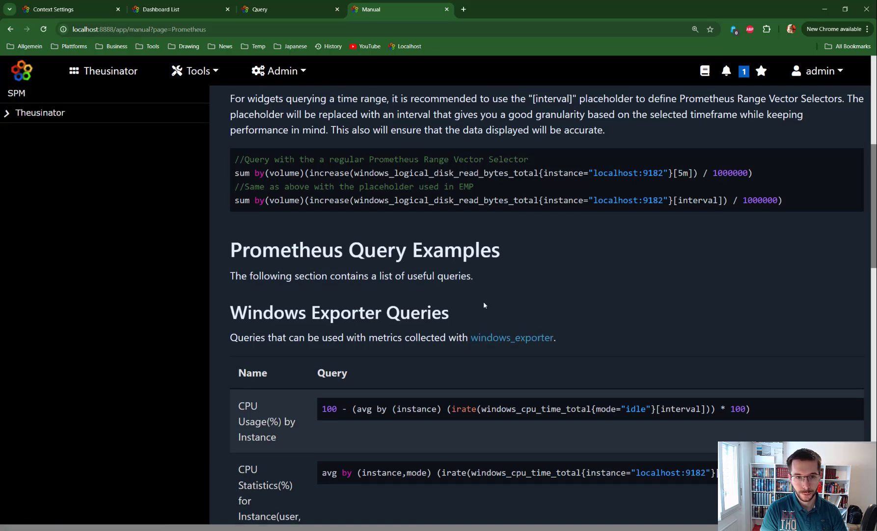
scroll(484, 303, "up", 3)
scroll(496, 294, "up", 4)
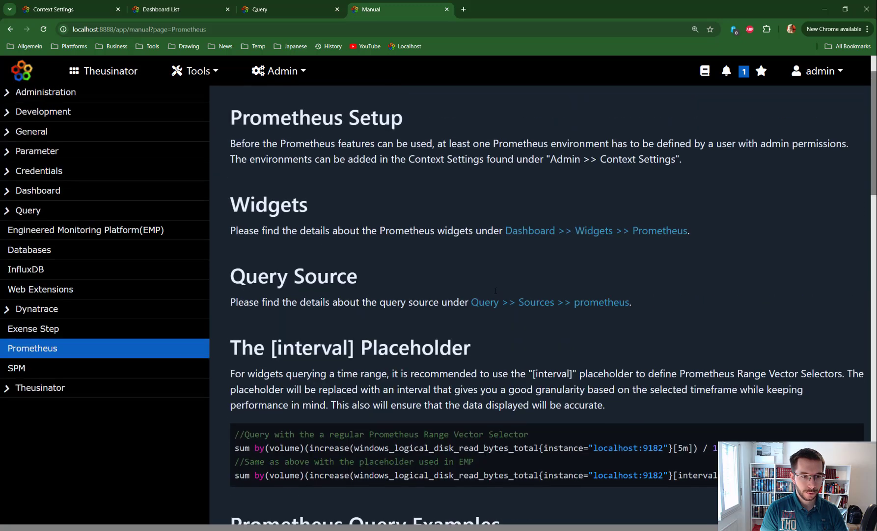